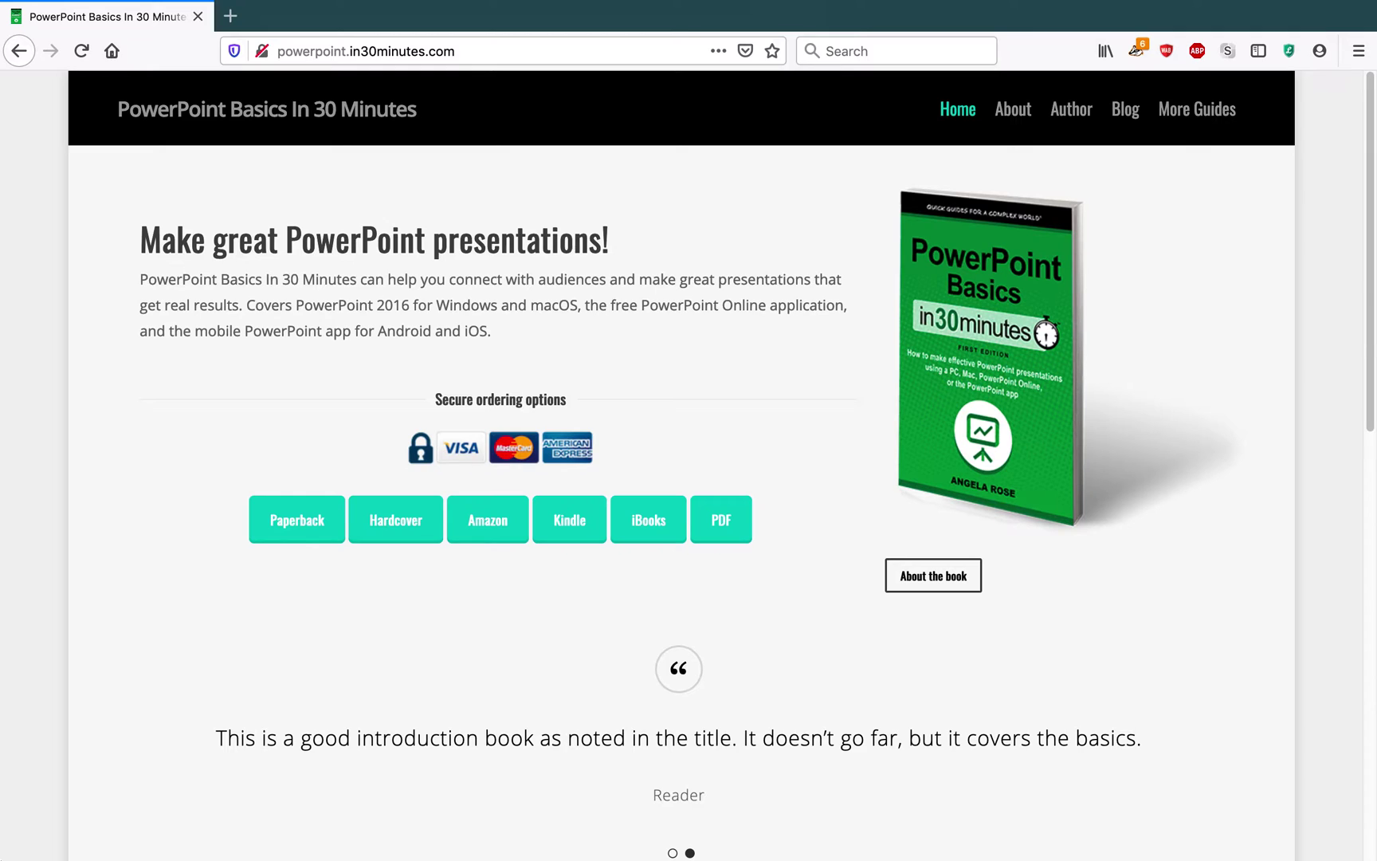
Switch from Firefox to the Product Roadmap Planning presentation in PowerPoint.
{"action": "key", "text": "super+Tab"}
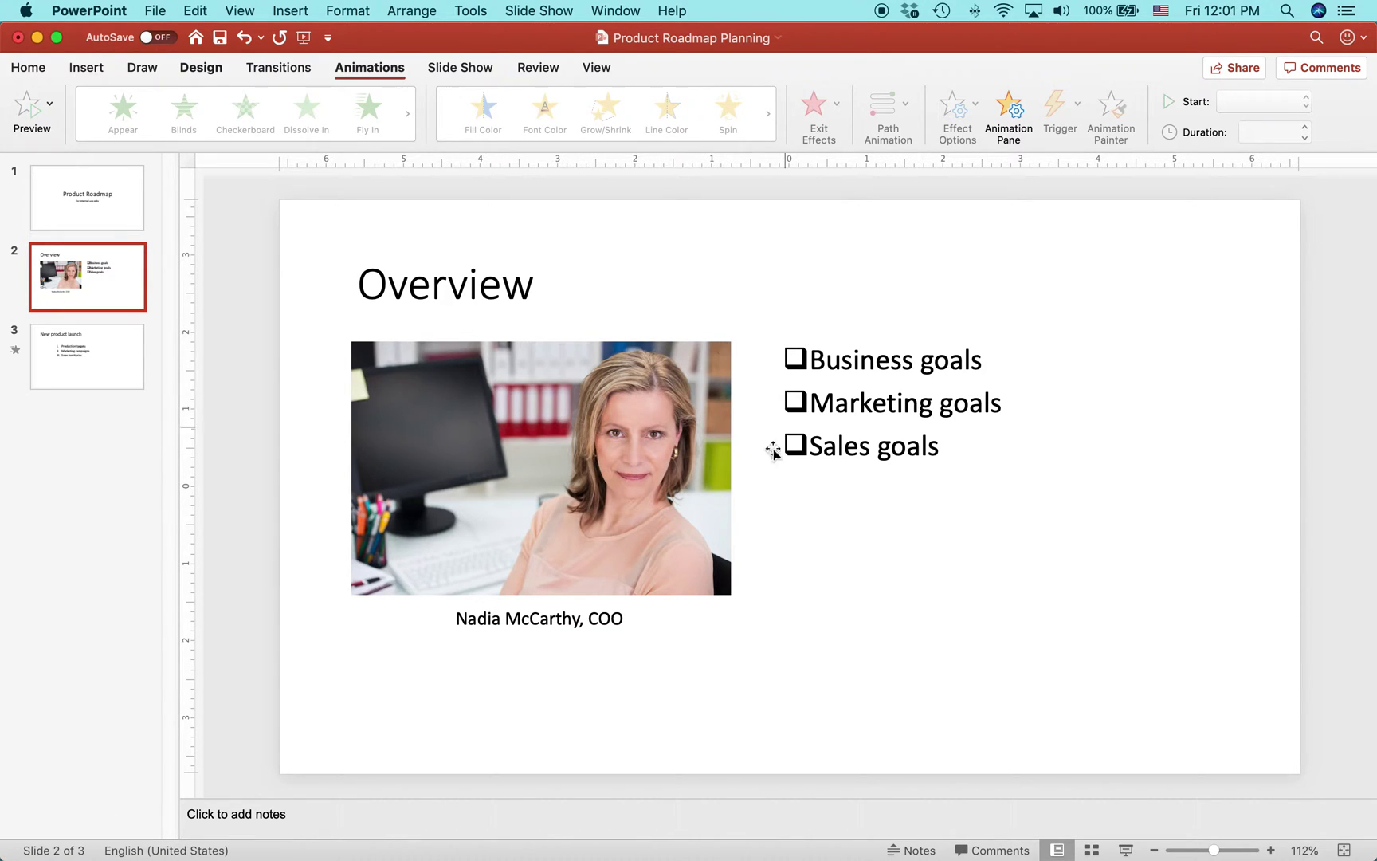
Select the Overview slide's photo and caption together and give both a Checkerboard entrance.
{"action": "left_click", "coordinate": [621, 418]}
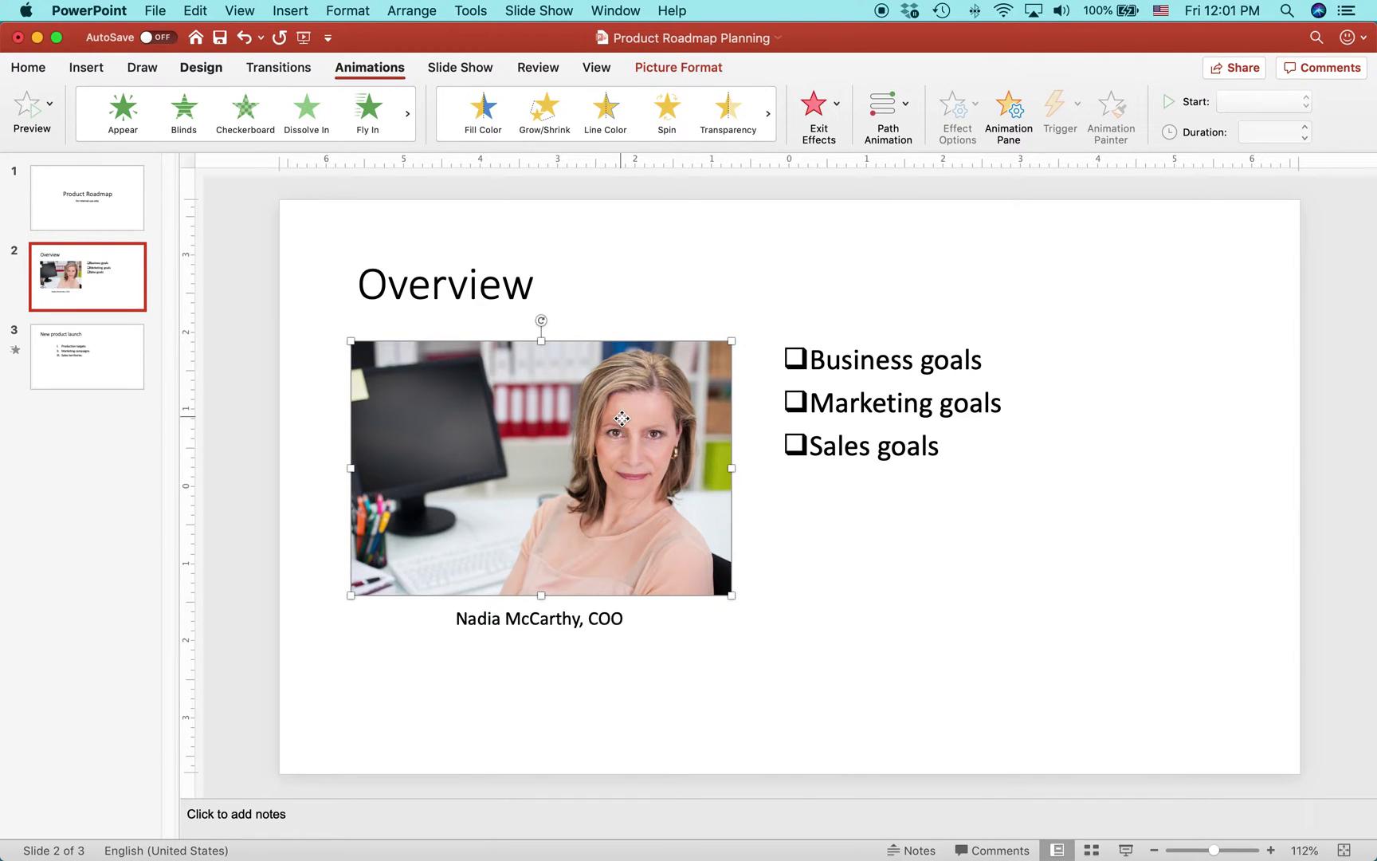
{"action": "left_click", "coordinate": [624, 626], "text": "shift"}
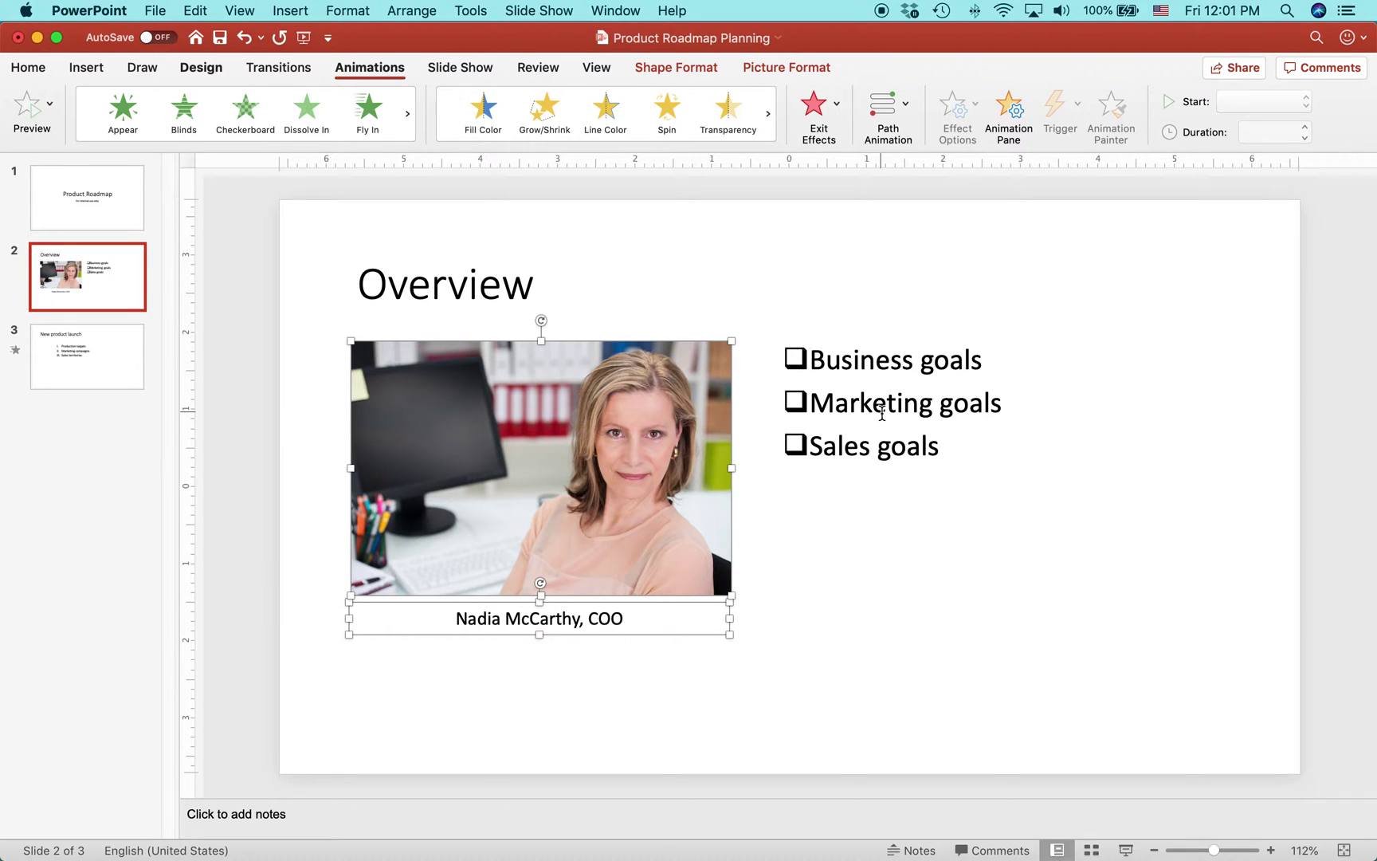
{"action": "left_click", "coordinate": [847, 582]}
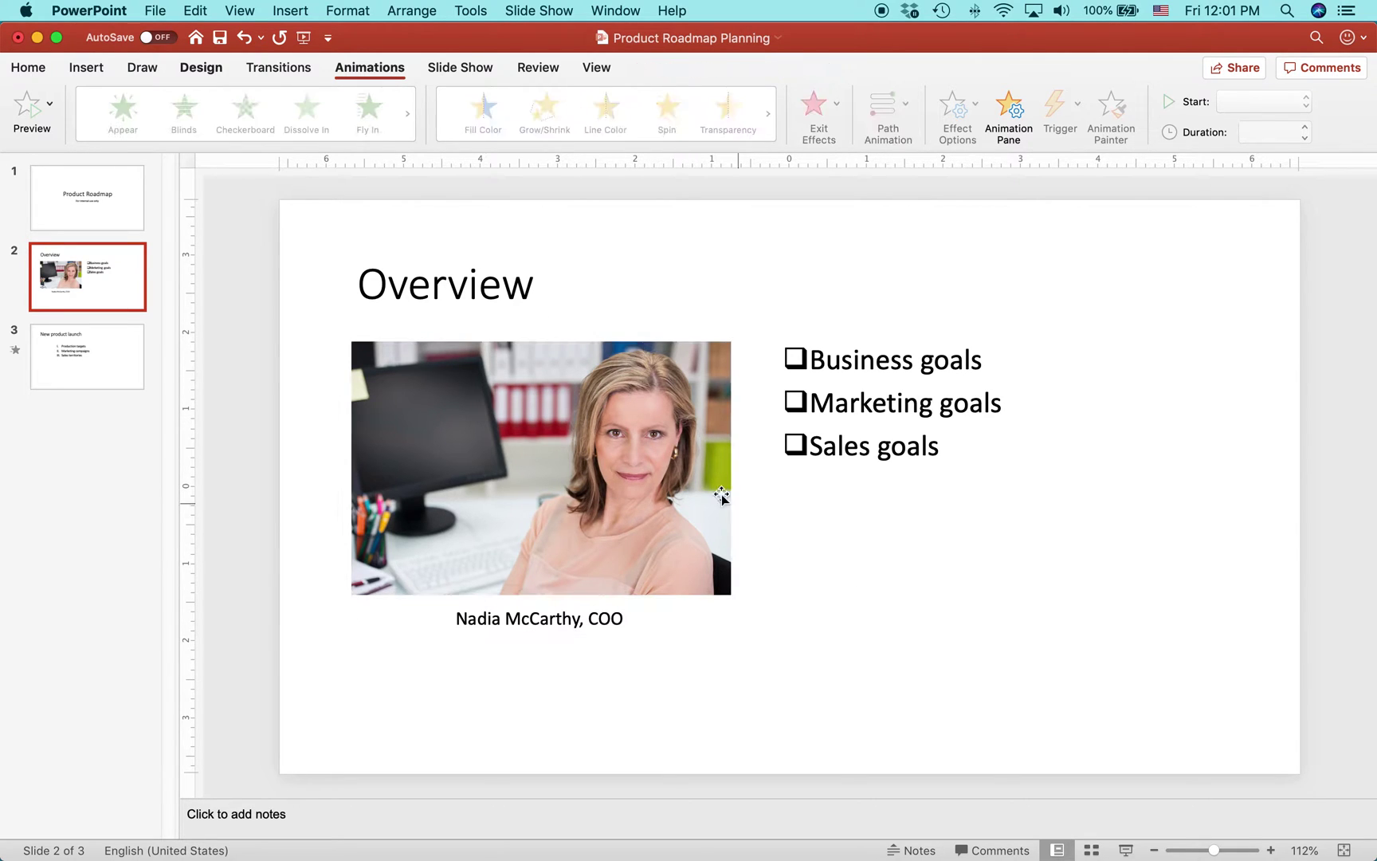
{"action": "left_click", "coordinate": [627, 443]}
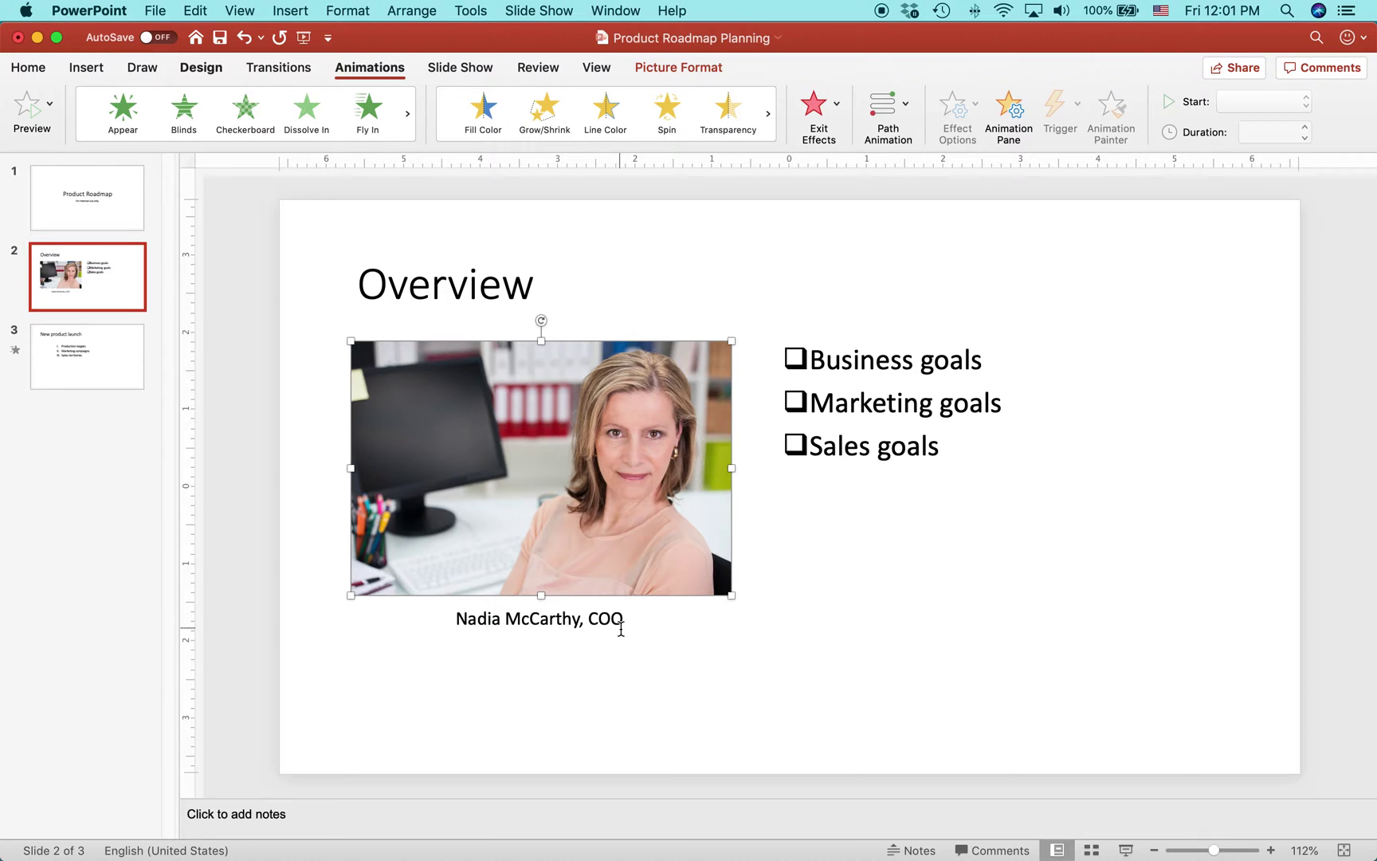
{"action": "left_click", "coordinate": [625, 635], "text": "shift"}
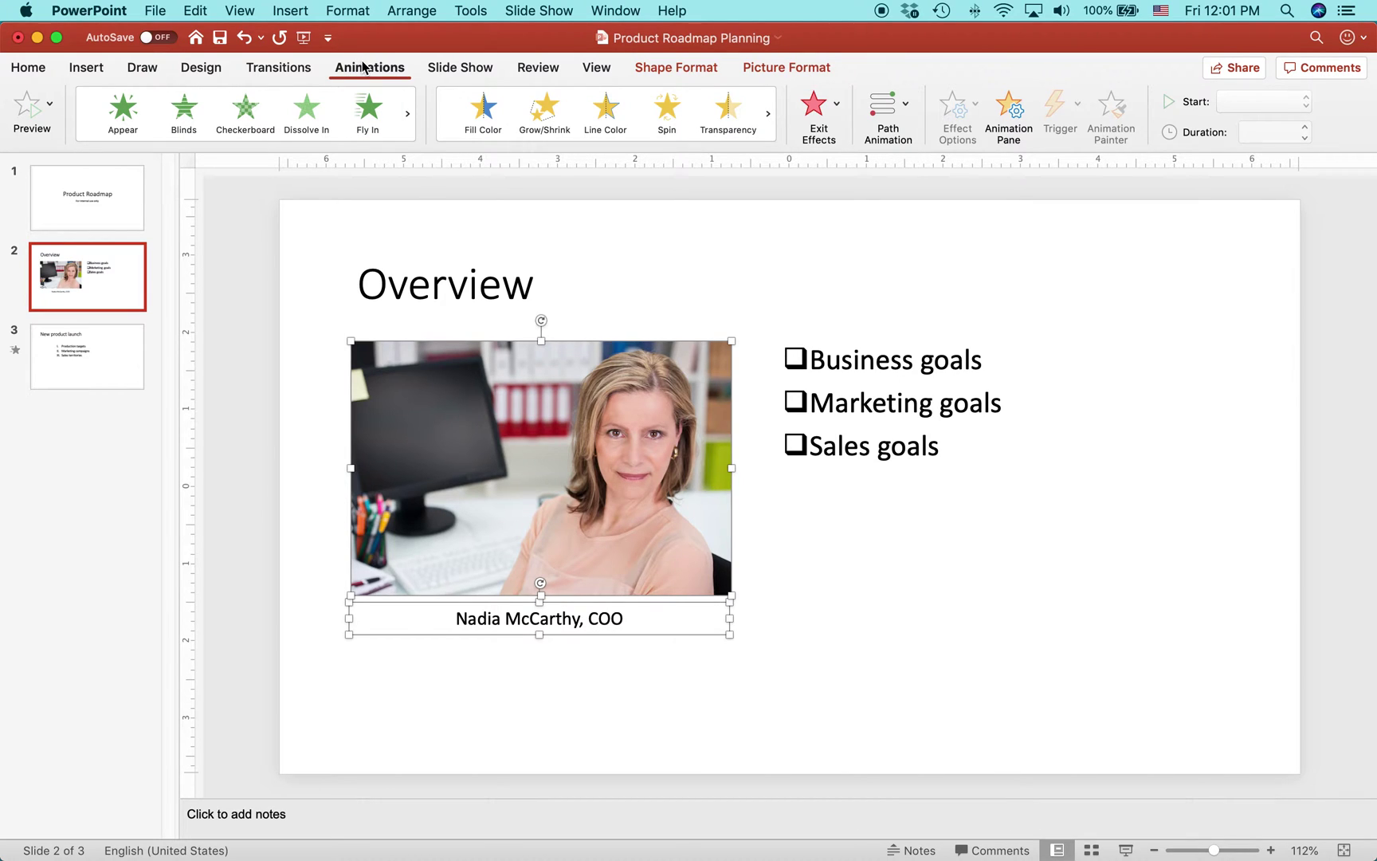
{"action": "left_click", "coordinate": [244, 103]}
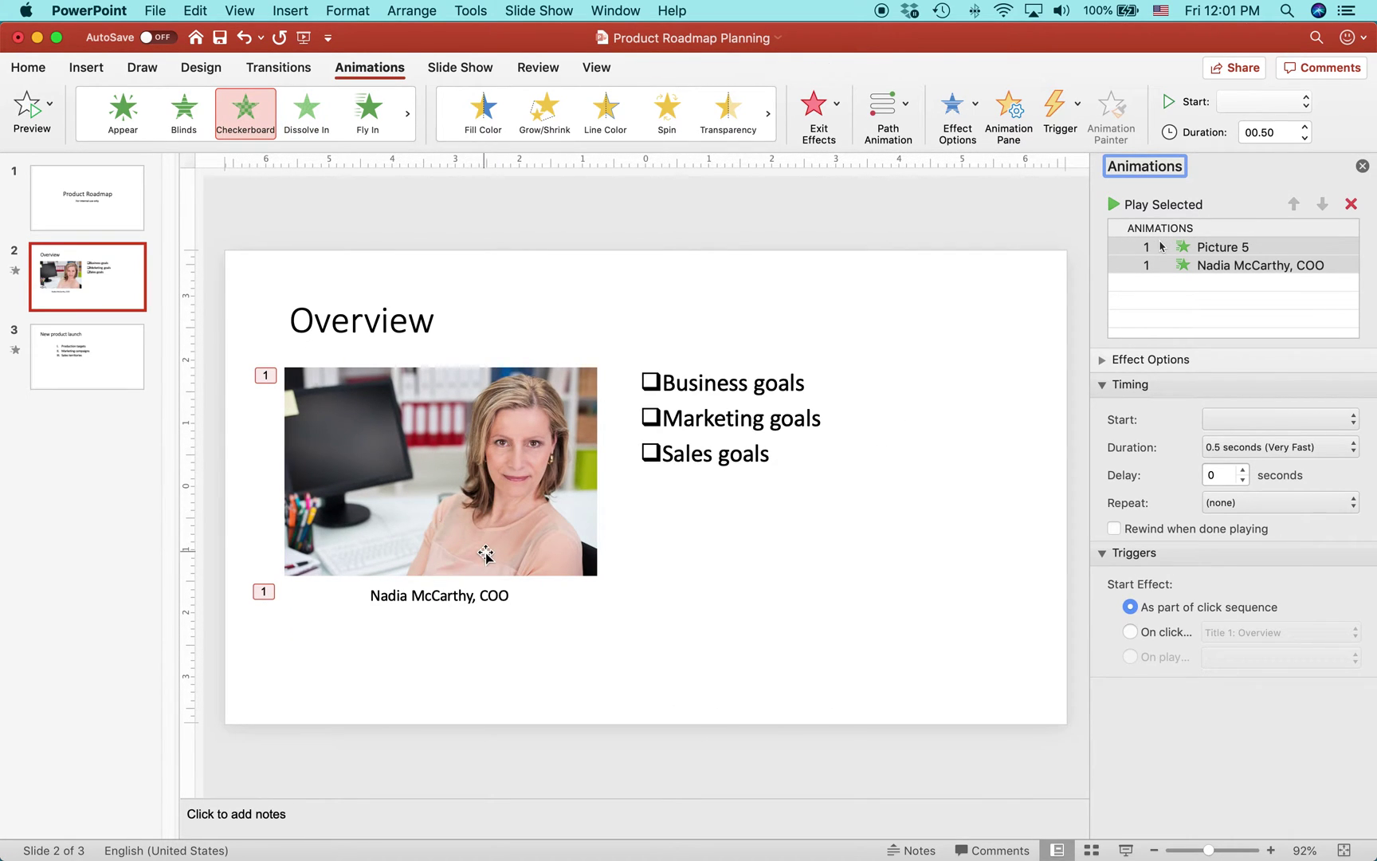
Give the goals bullet list a Fly In entrance and preview the slide's animations.
{"action": "left_click", "coordinate": [702, 367]}
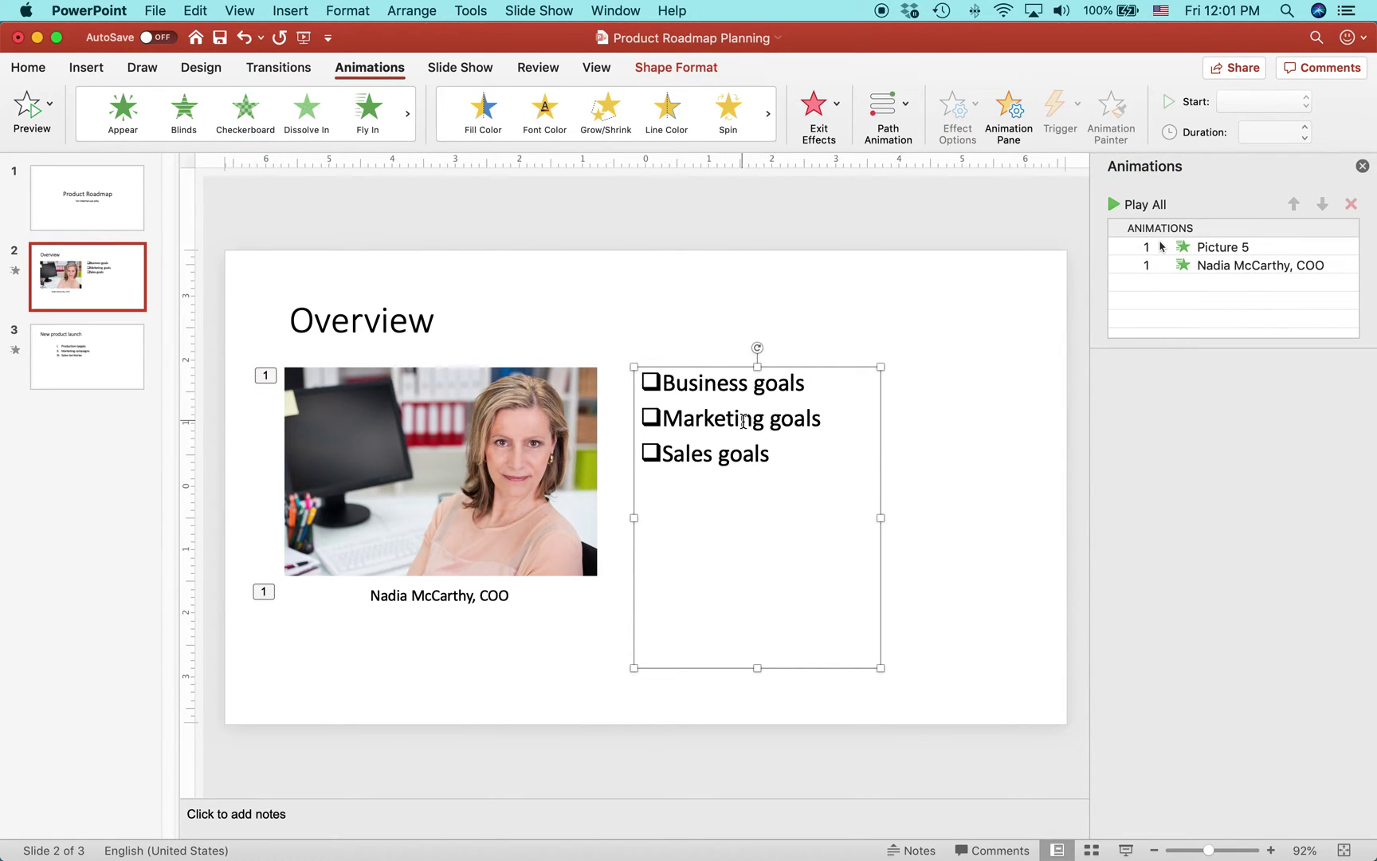
{"action": "left_click", "coordinate": [373, 115]}
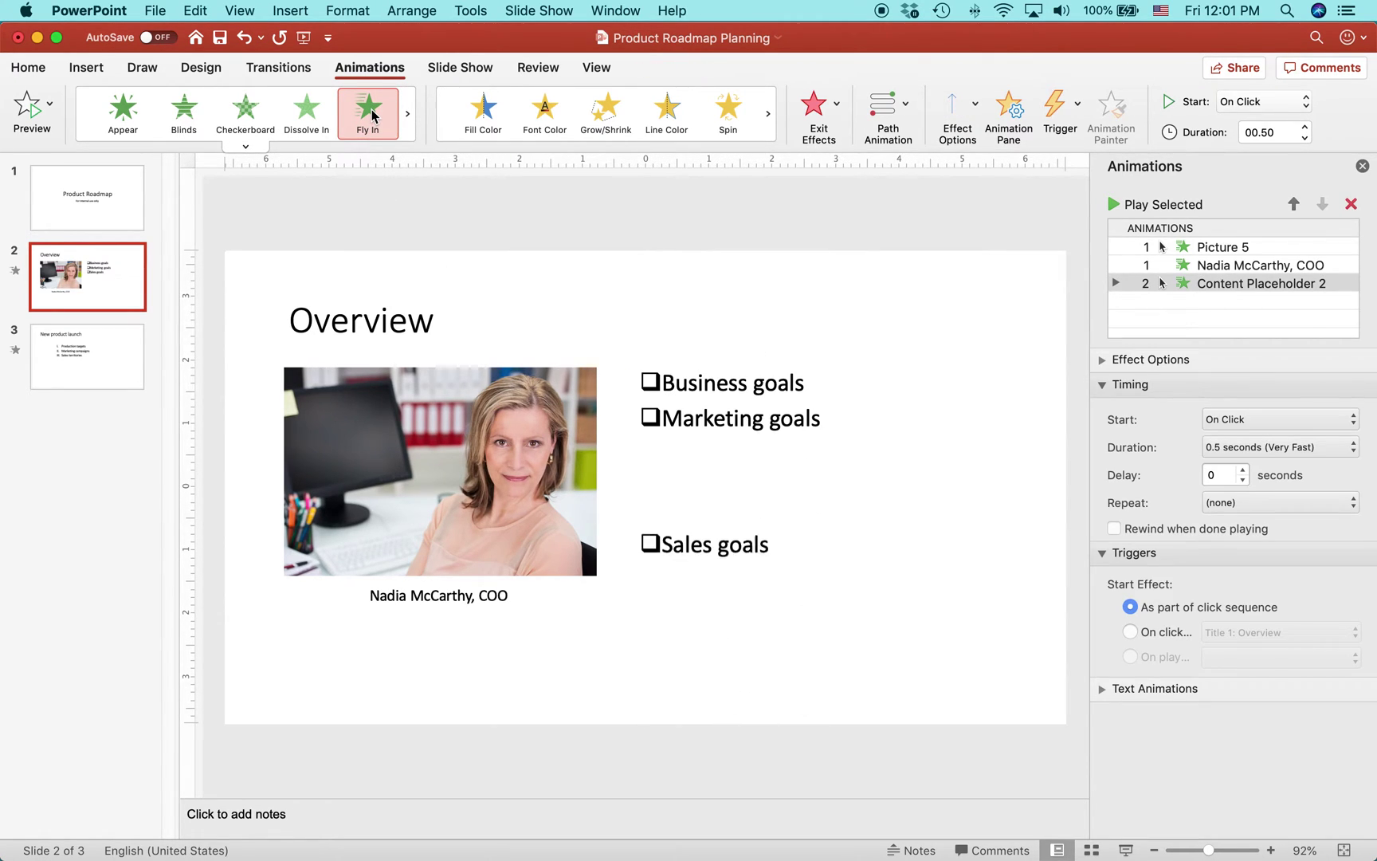
{"action": "left_click", "coordinate": [24, 111]}
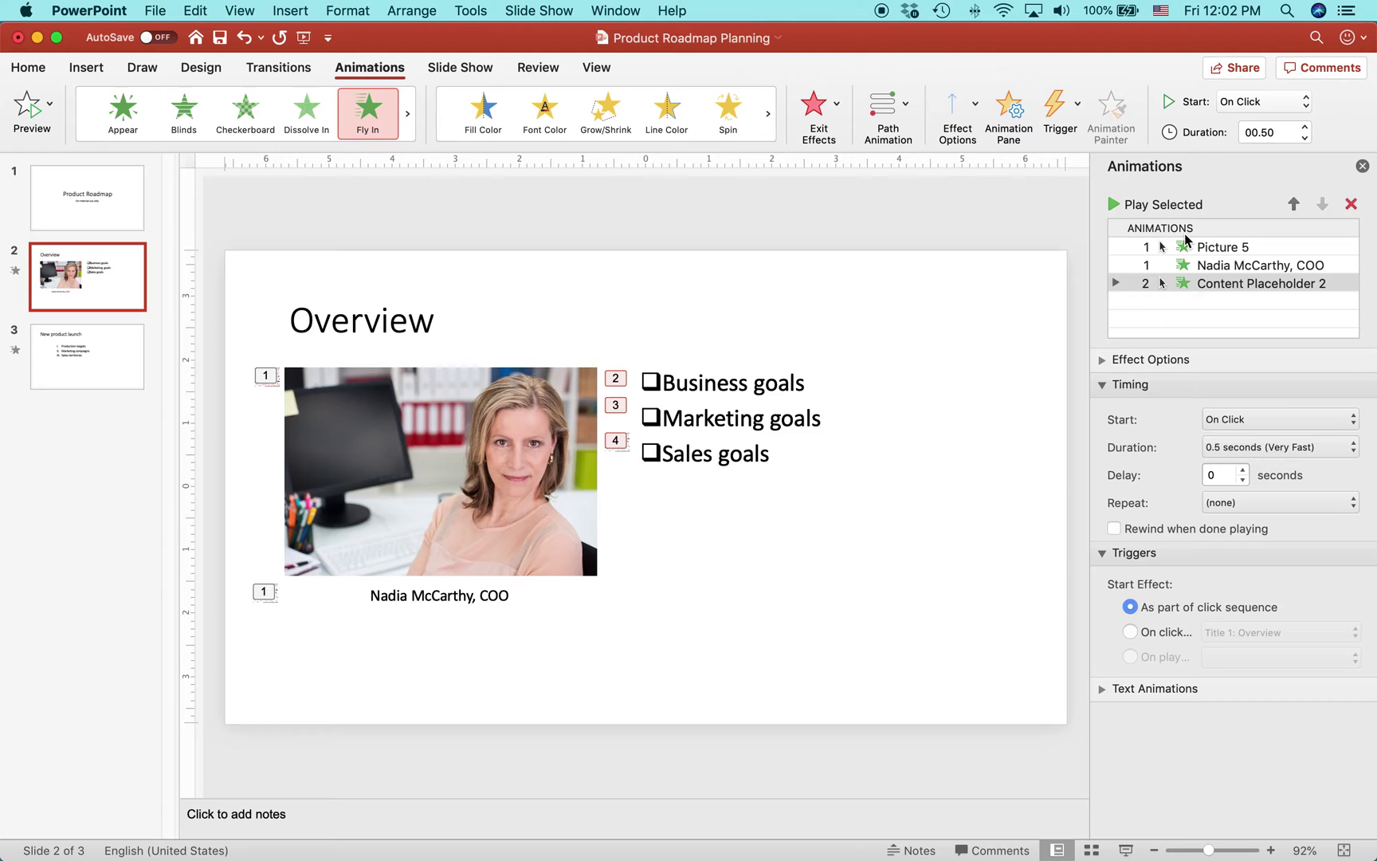
Collapse Timing and Triggers in the Animation Pane and expand the bullets into separate entries.
{"action": "left_click", "coordinate": [1103, 383]}
{"action": "left_click", "coordinate": [1101, 410]}
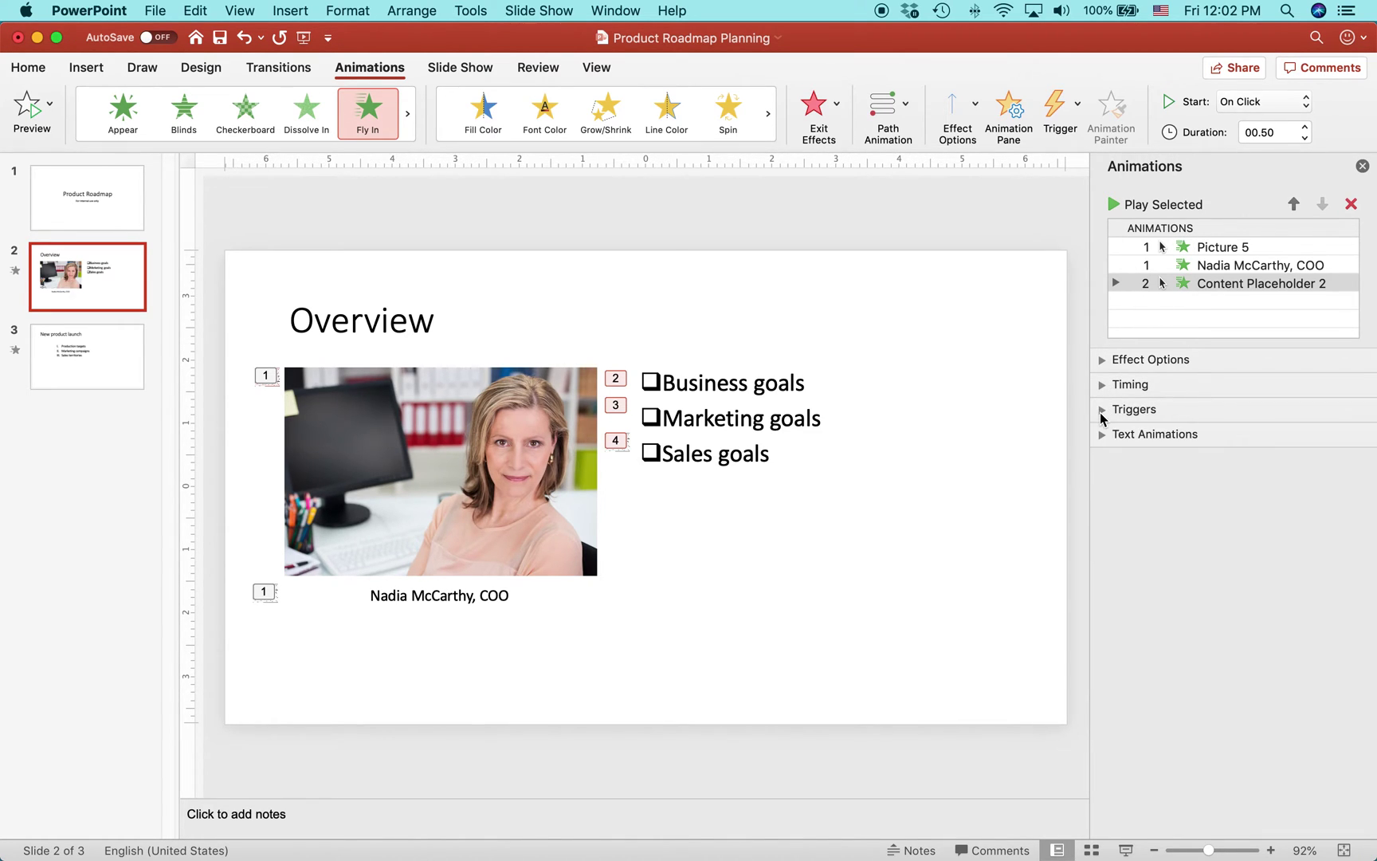
{"action": "left_click", "coordinate": [1203, 251]}
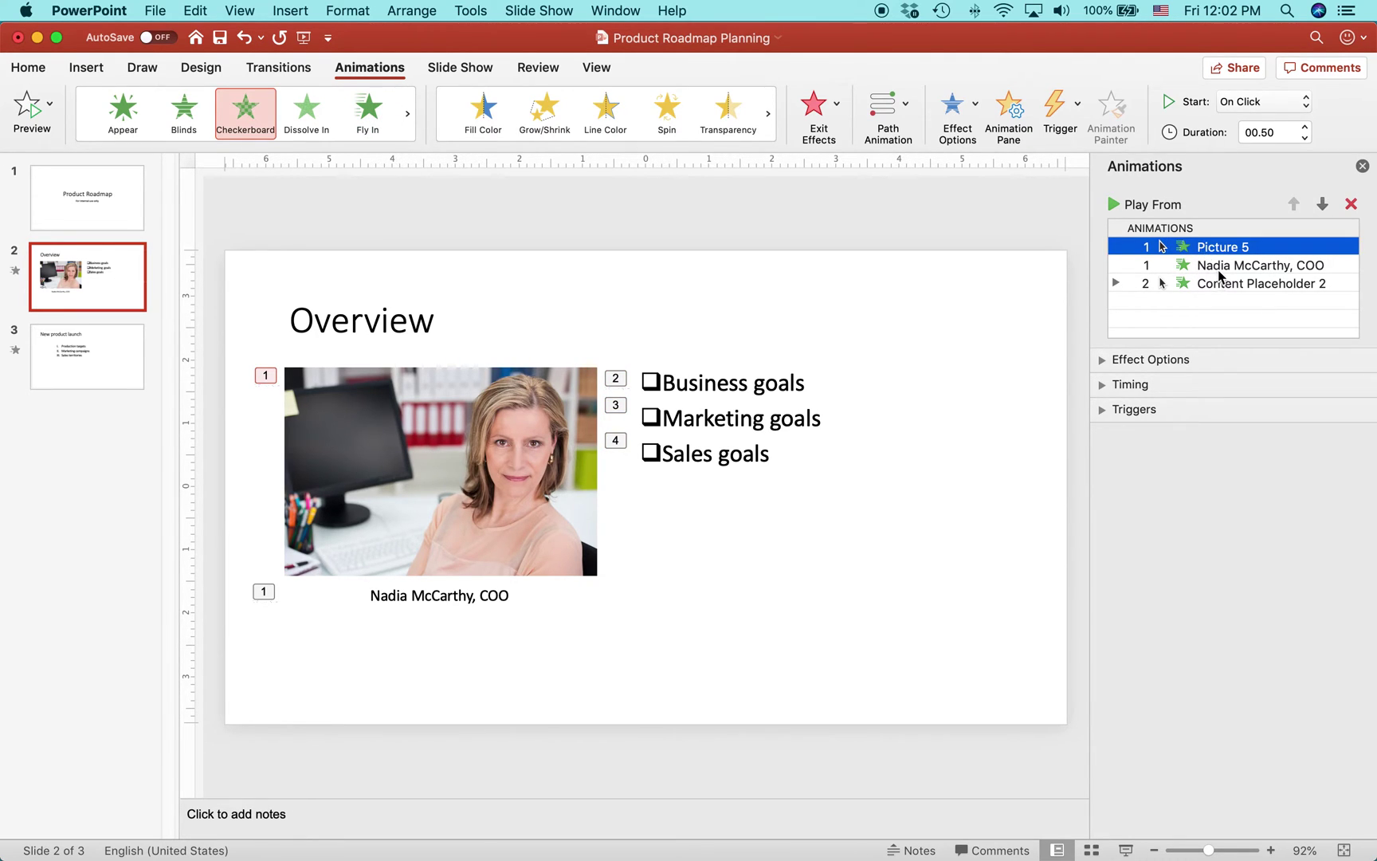
{"action": "left_click", "coordinate": [1218, 270]}
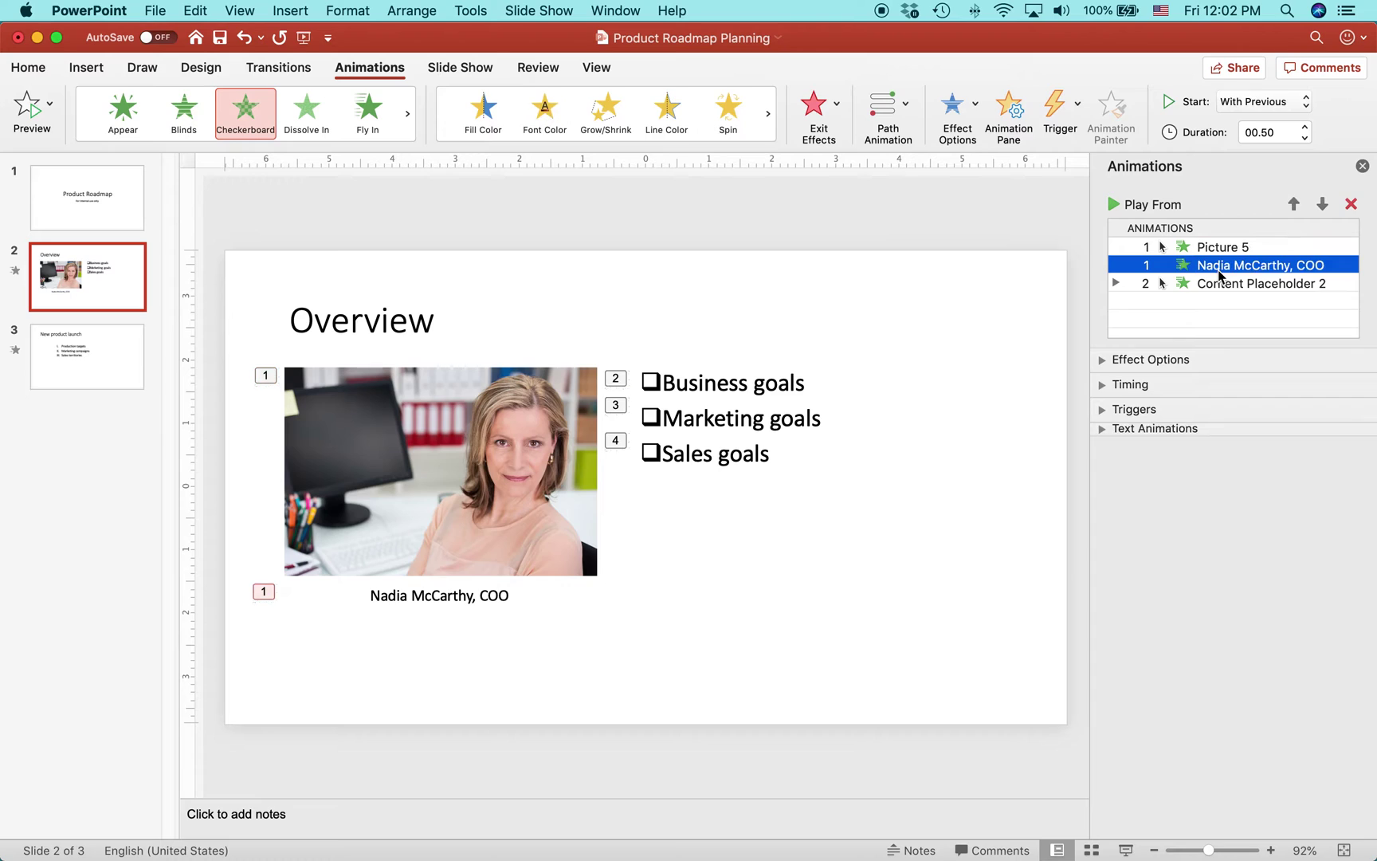
{"action": "left_click", "coordinate": [1113, 284]}
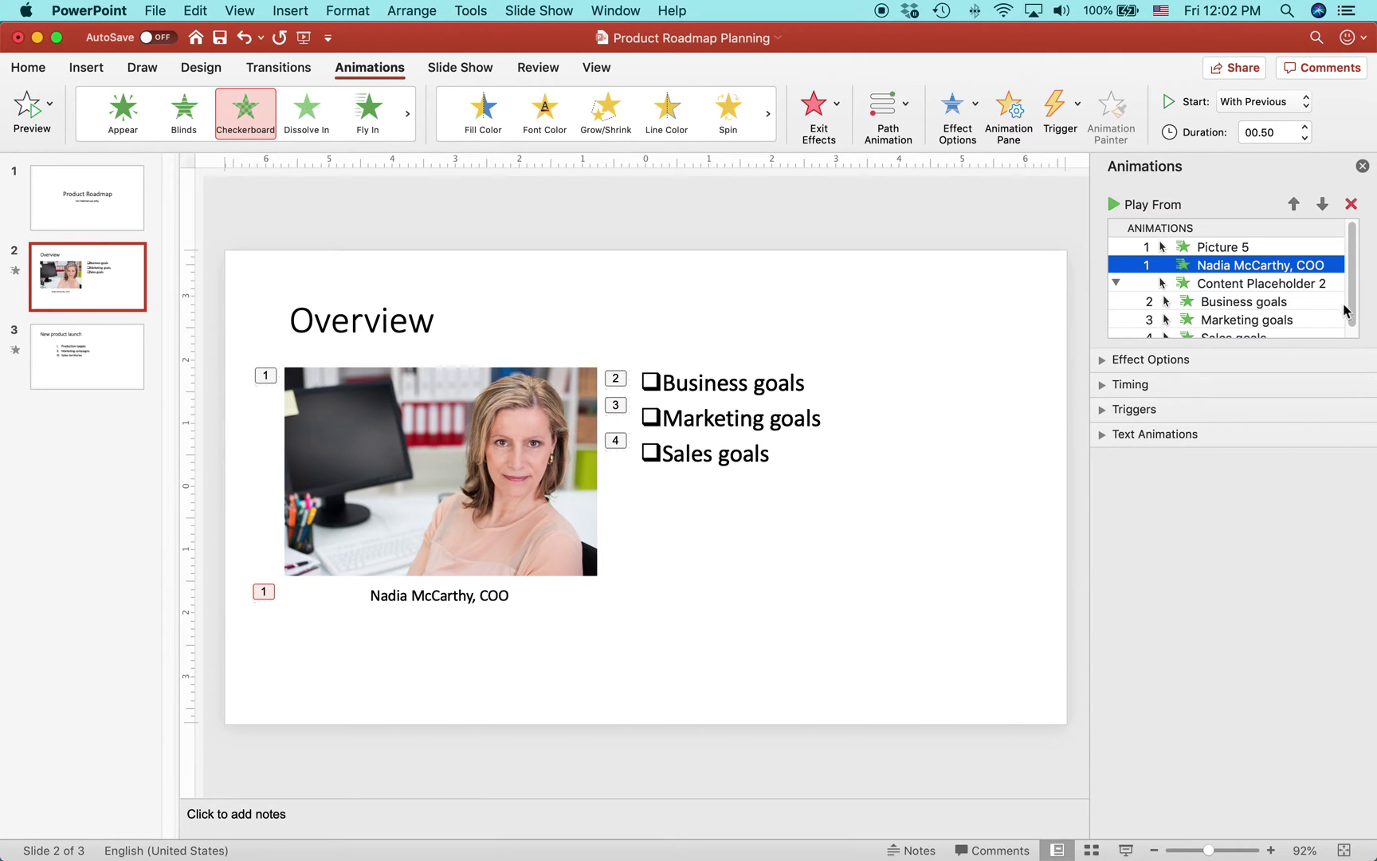
Move the photo's Checkerboard animation to play right after Business goals.
{"action": "scroll", "coordinate": [1346, 315], "scroll_direction": "down", "scroll_amount": 1}
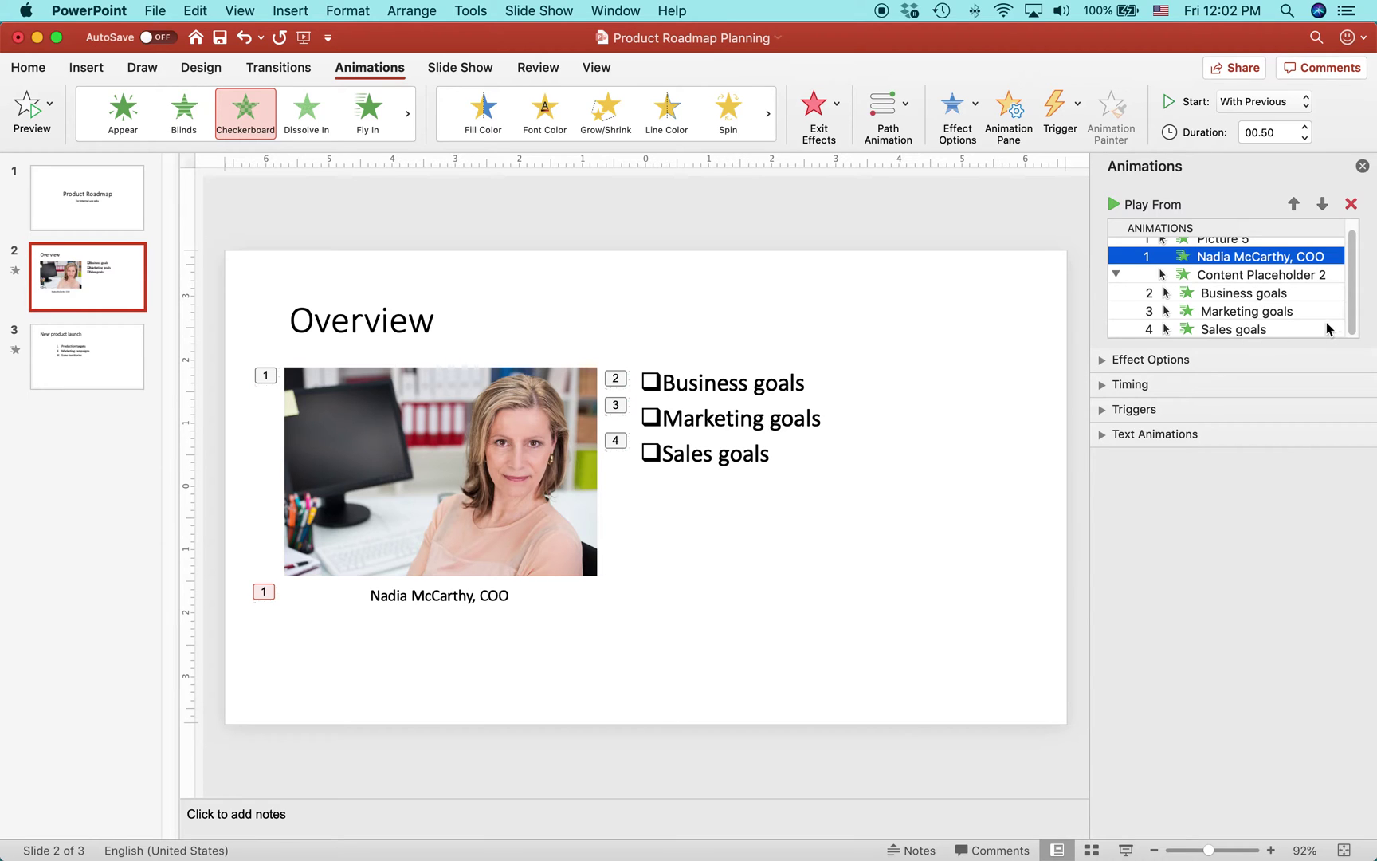
{"action": "scroll", "coordinate": [1327, 315], "scroll_direction": "up", "scroll_amount": 1}
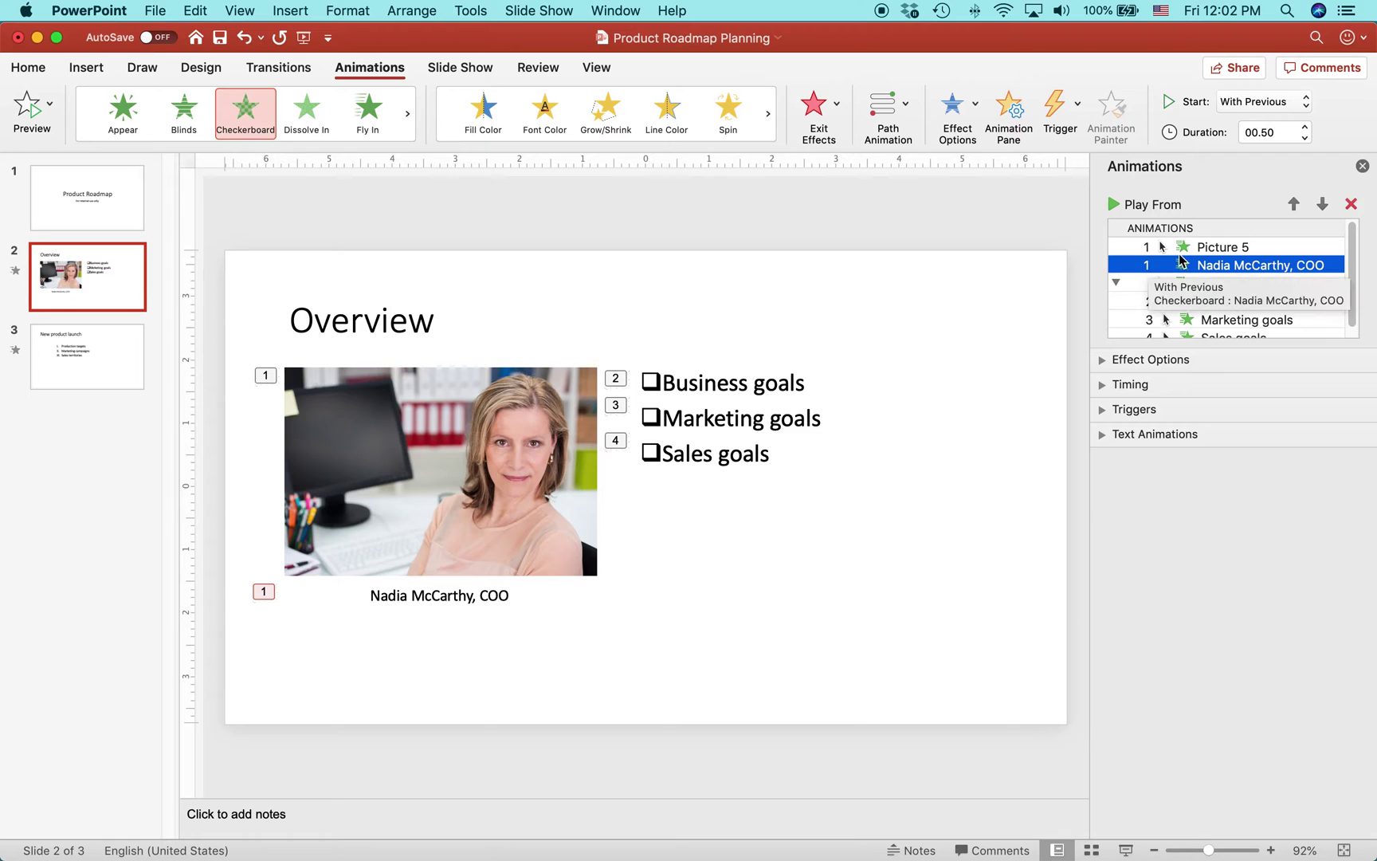
{"action": "left_click", "coordinate": [1212, 254]}
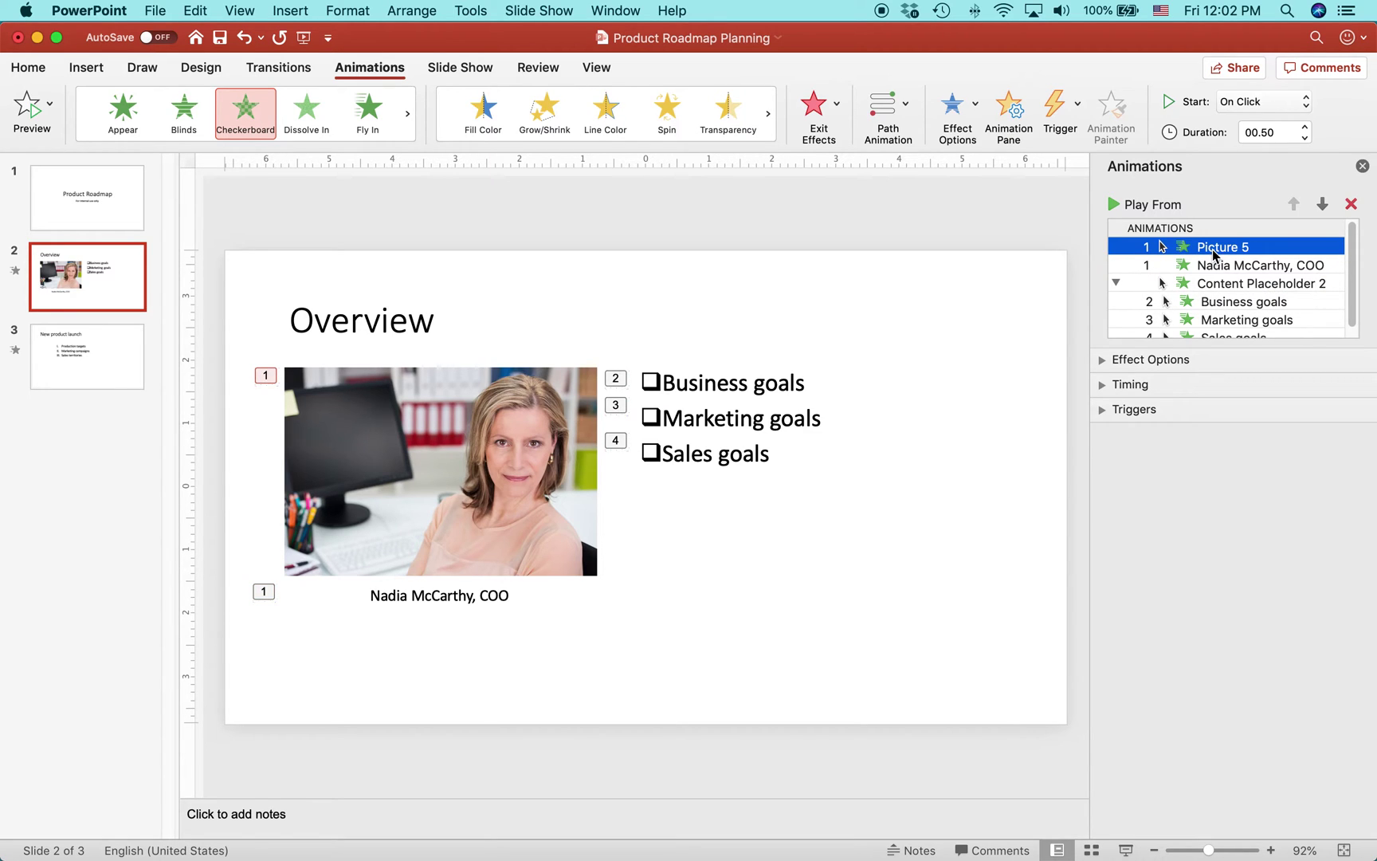
{"action": "key", "text": "shift+Down"}
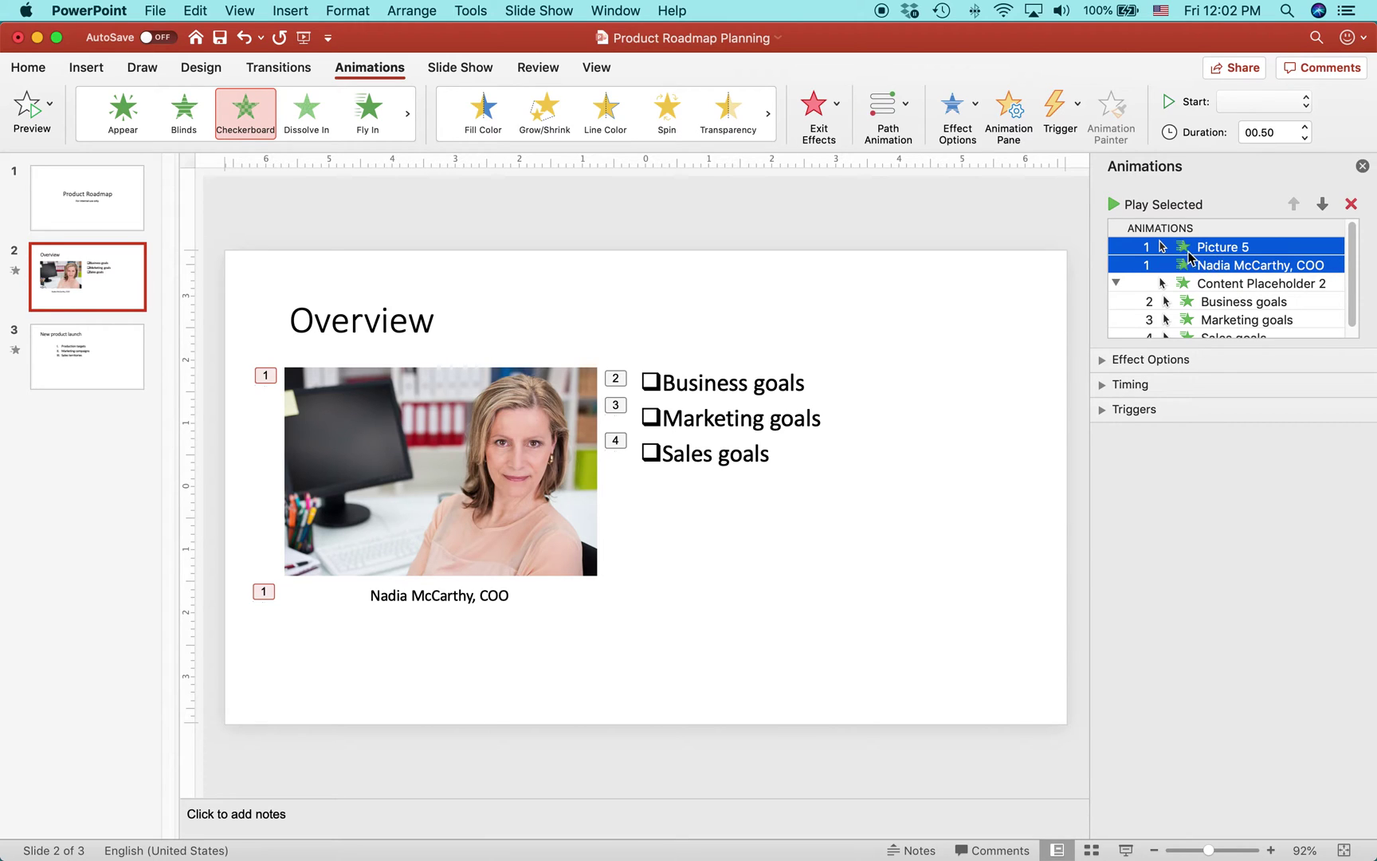
{"action": "left_click_drag", "start_coordinate": [1182, 252], "coordinate": [1202, 316]}
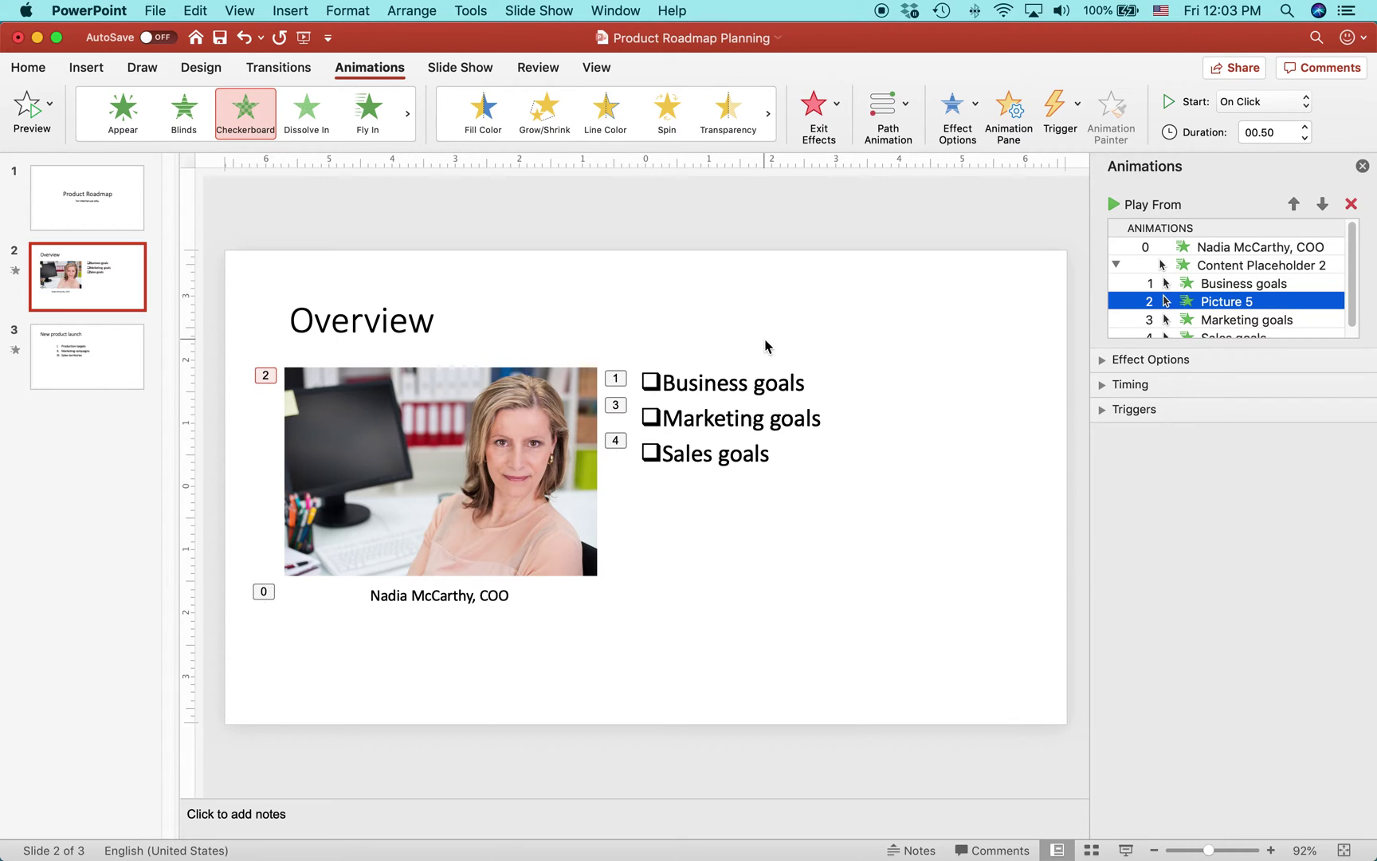
Drag the caption animation below Picture 5, so it also follows Business goals.
{"action": "left_click", "coordinate": [1219, 247]}
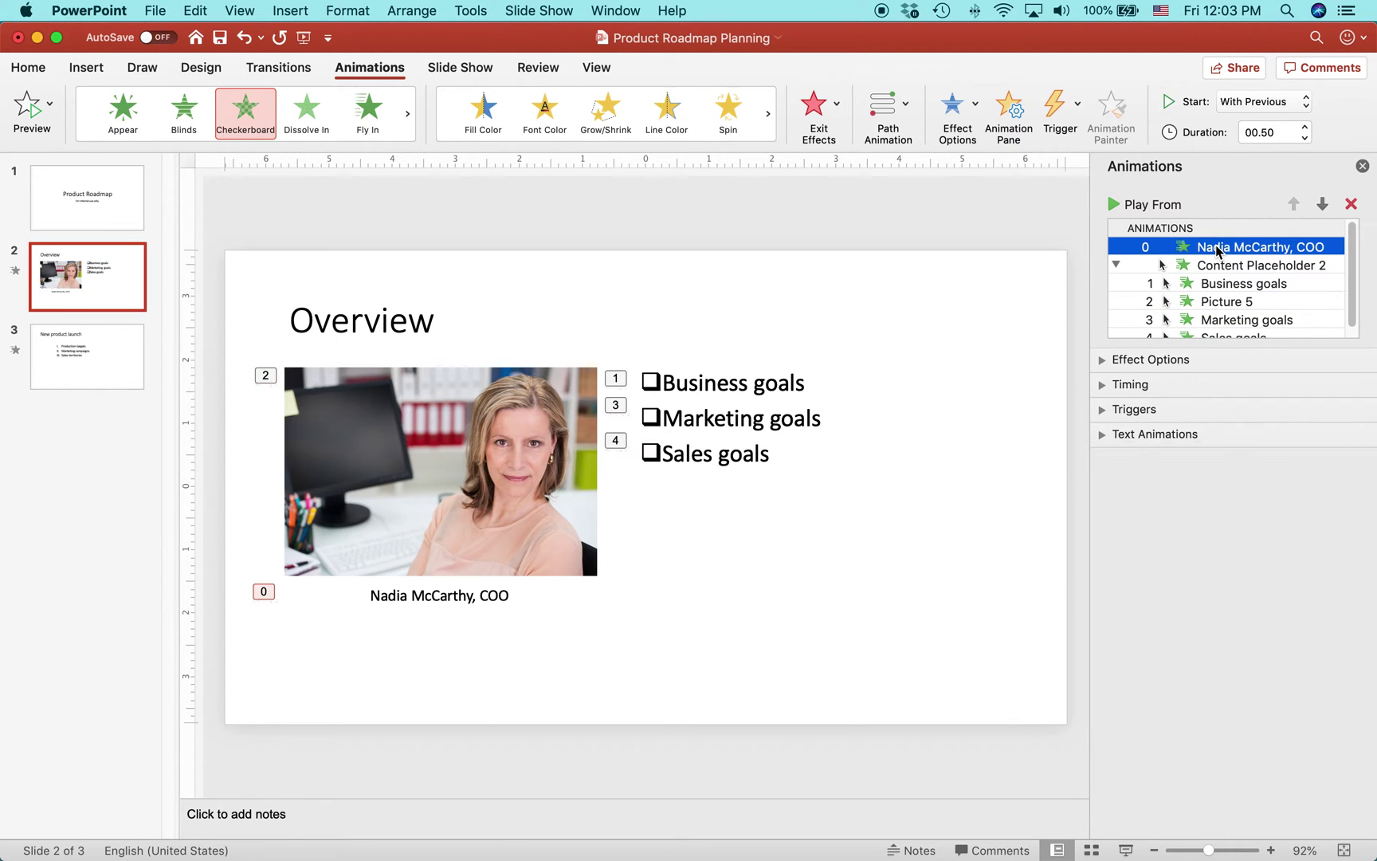
{"action": "left_click_drag", "start_coordinate": [1217, 250], "coordinate": [1227, 310]}
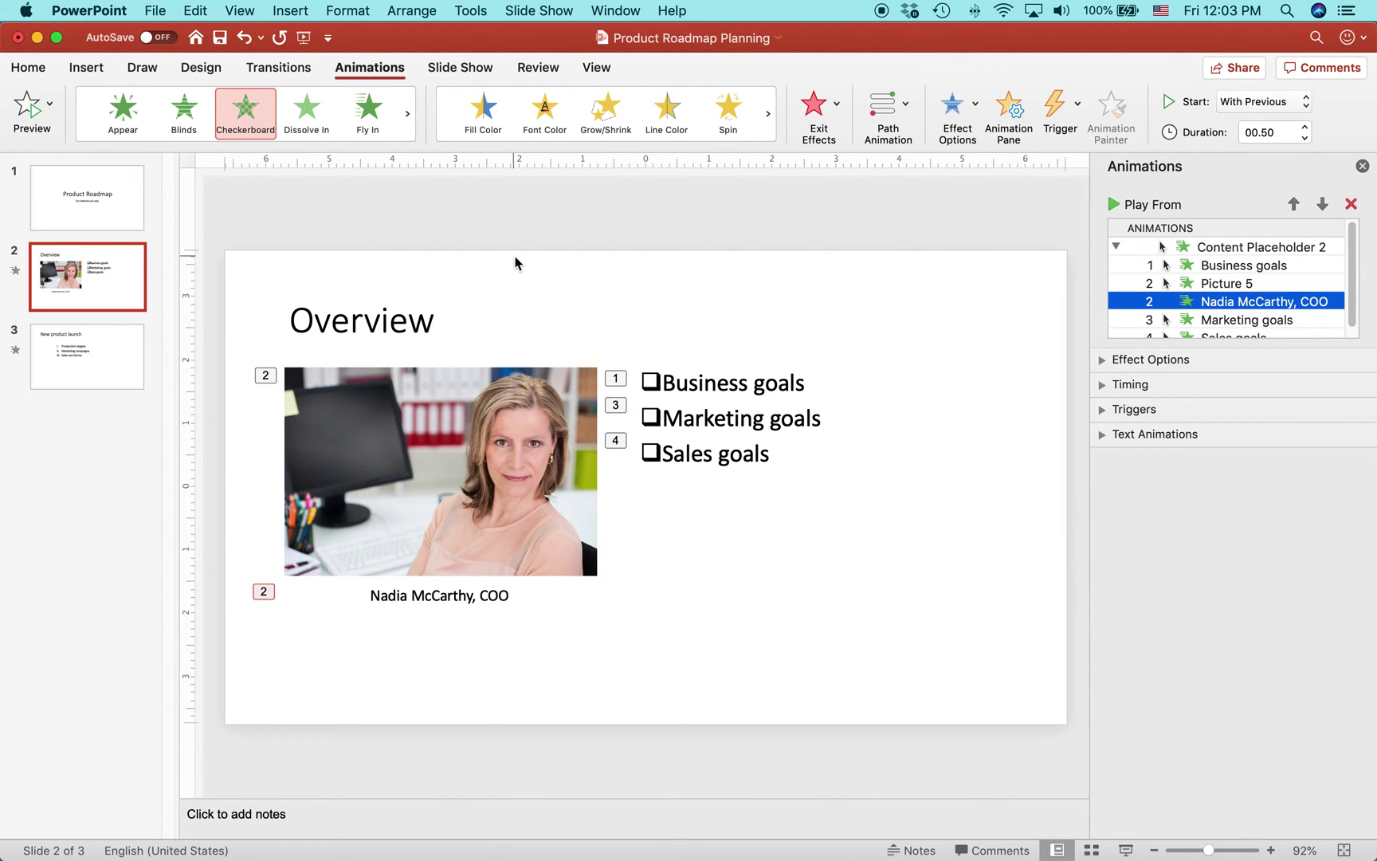
{"action": "left_click", "coordinate": [448, 72]}
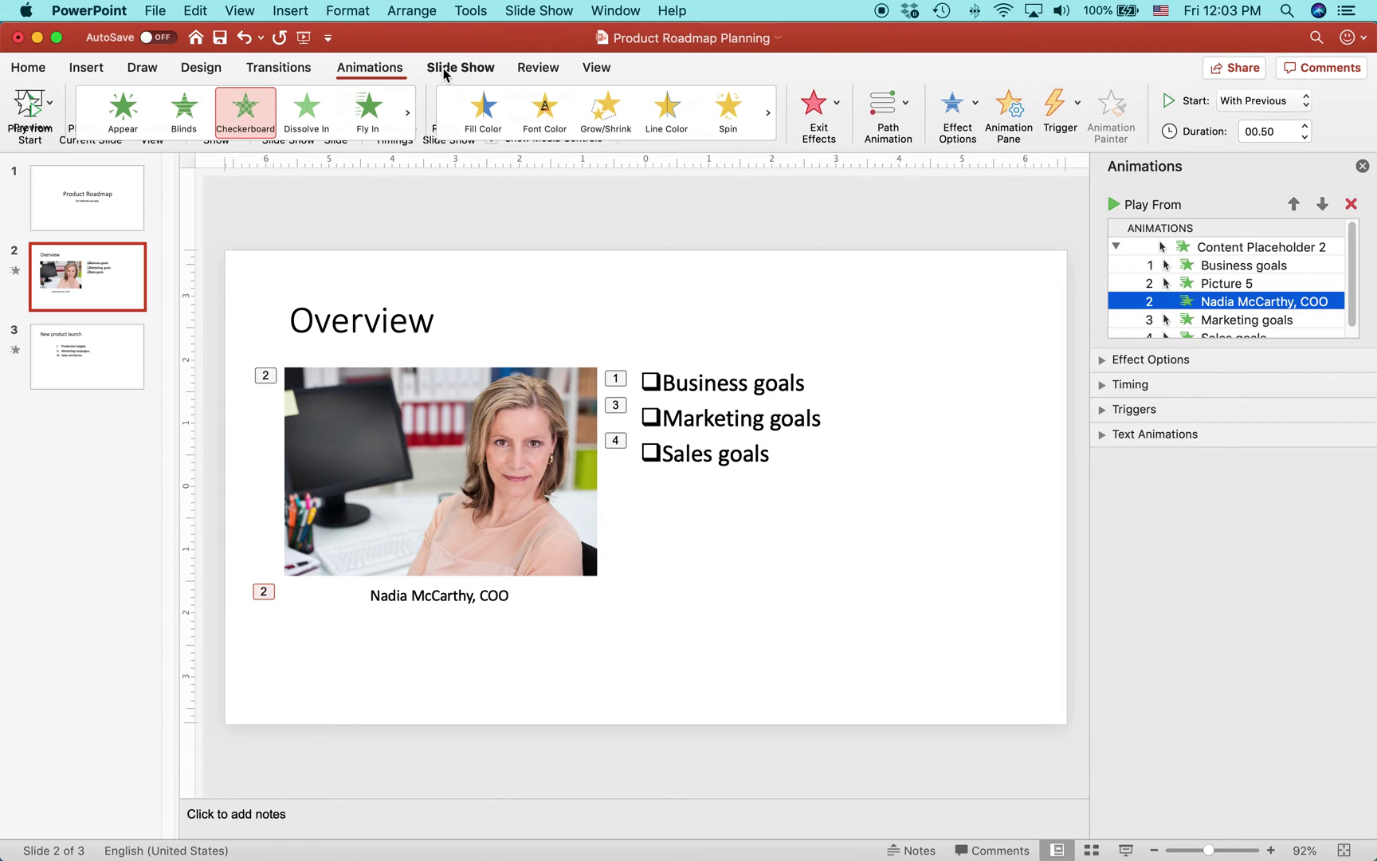
{"action": "left_click", "coordinate": [91, 104]}
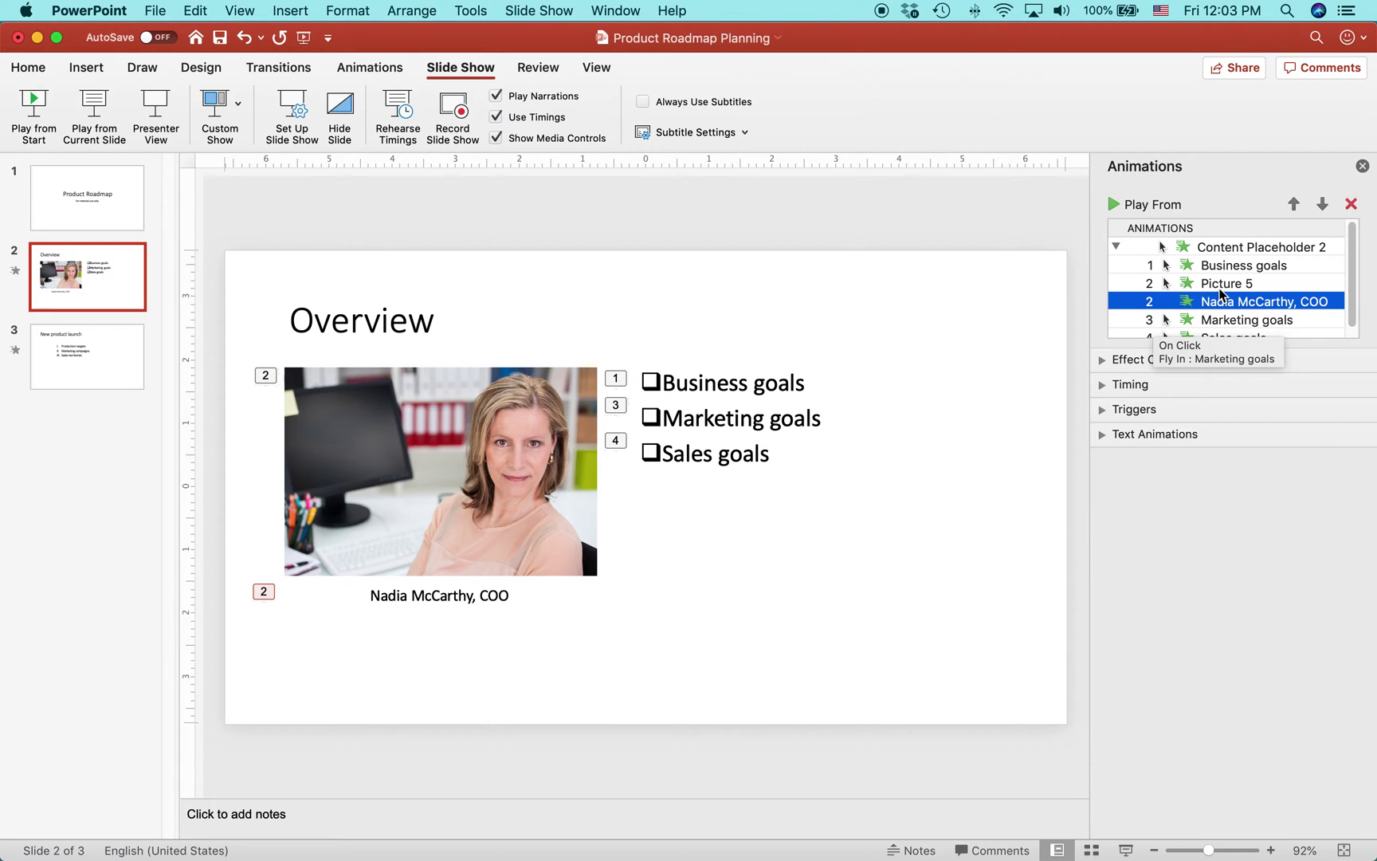
Select the Picture 5 and caption animations and expand their Timing settings.
{"action": "left_click", "coordinate": [1219, 283]}
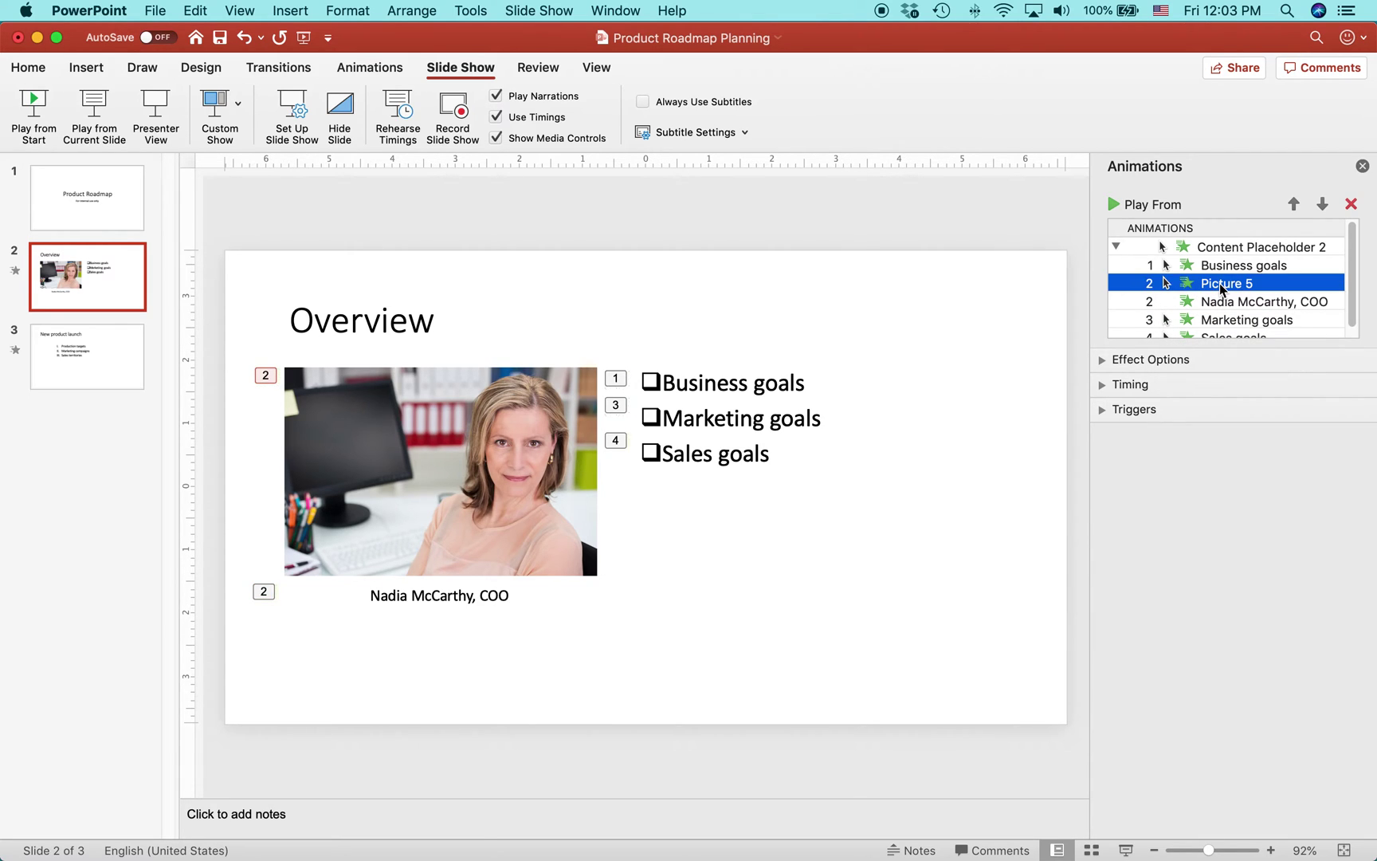
{"action": "key", "text": "shift+Down"}
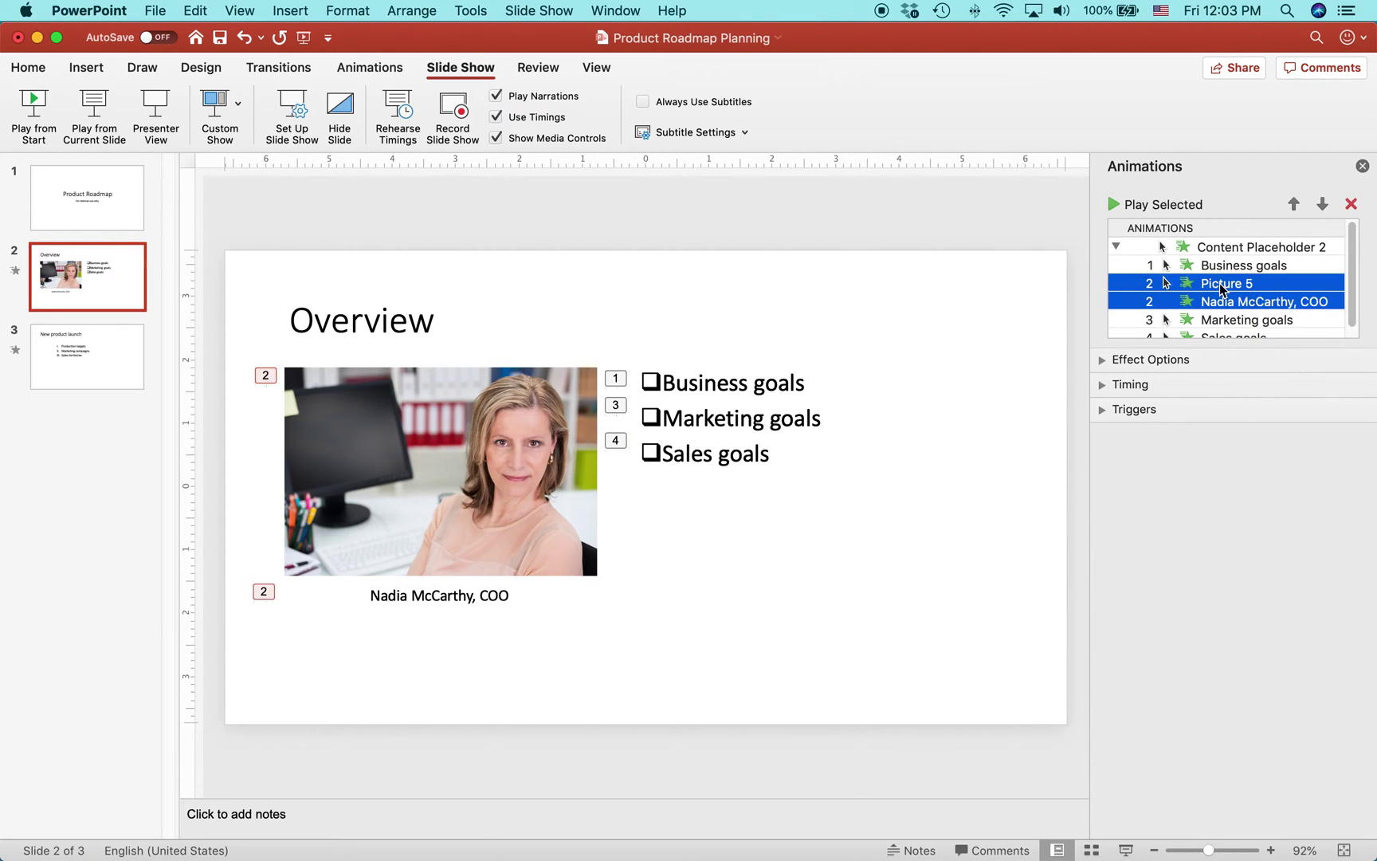
{"action": "left_click", "coordinate": [1101, 384]}
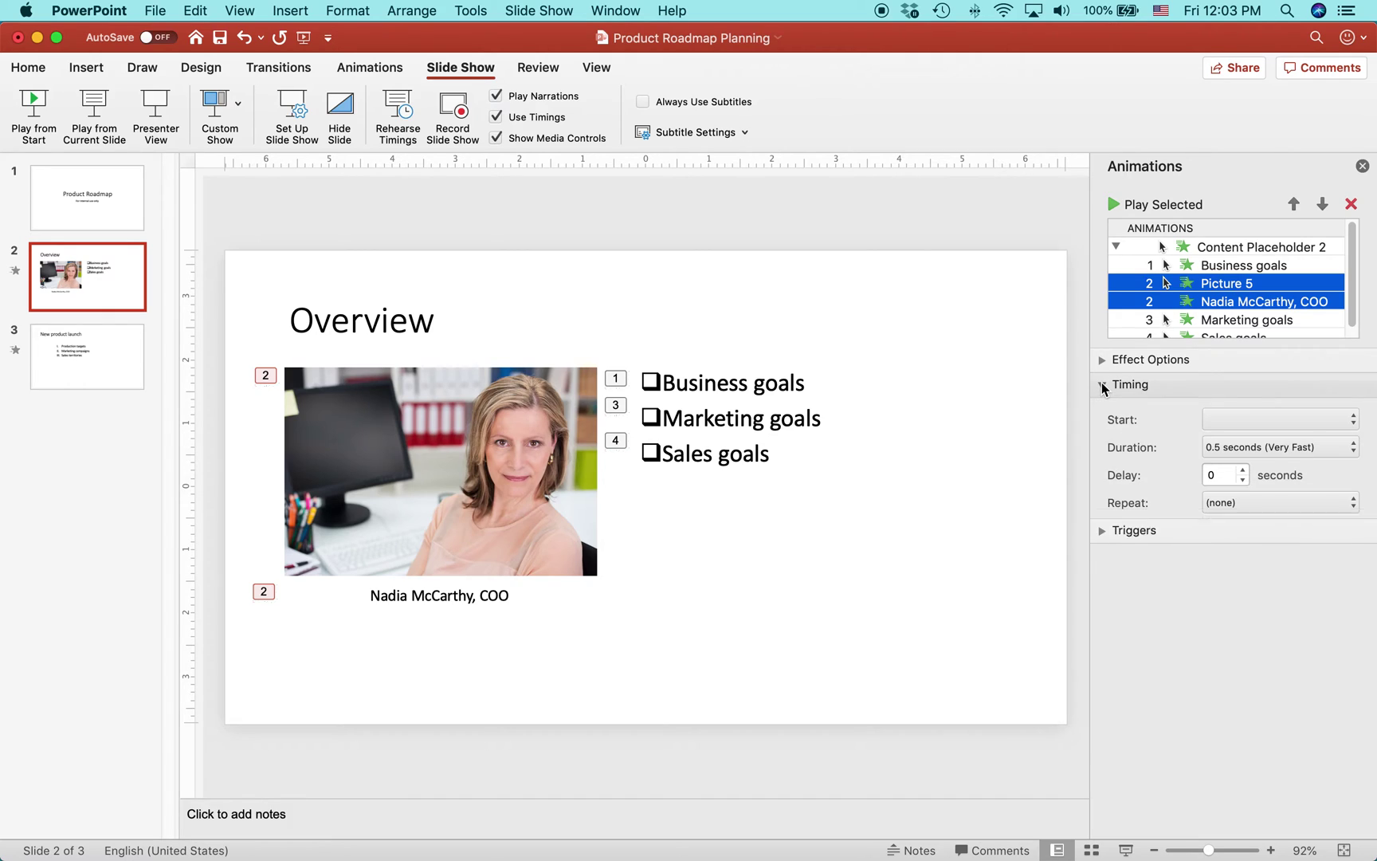
{"action": "left_click", "coordinate": [1356, 420]}
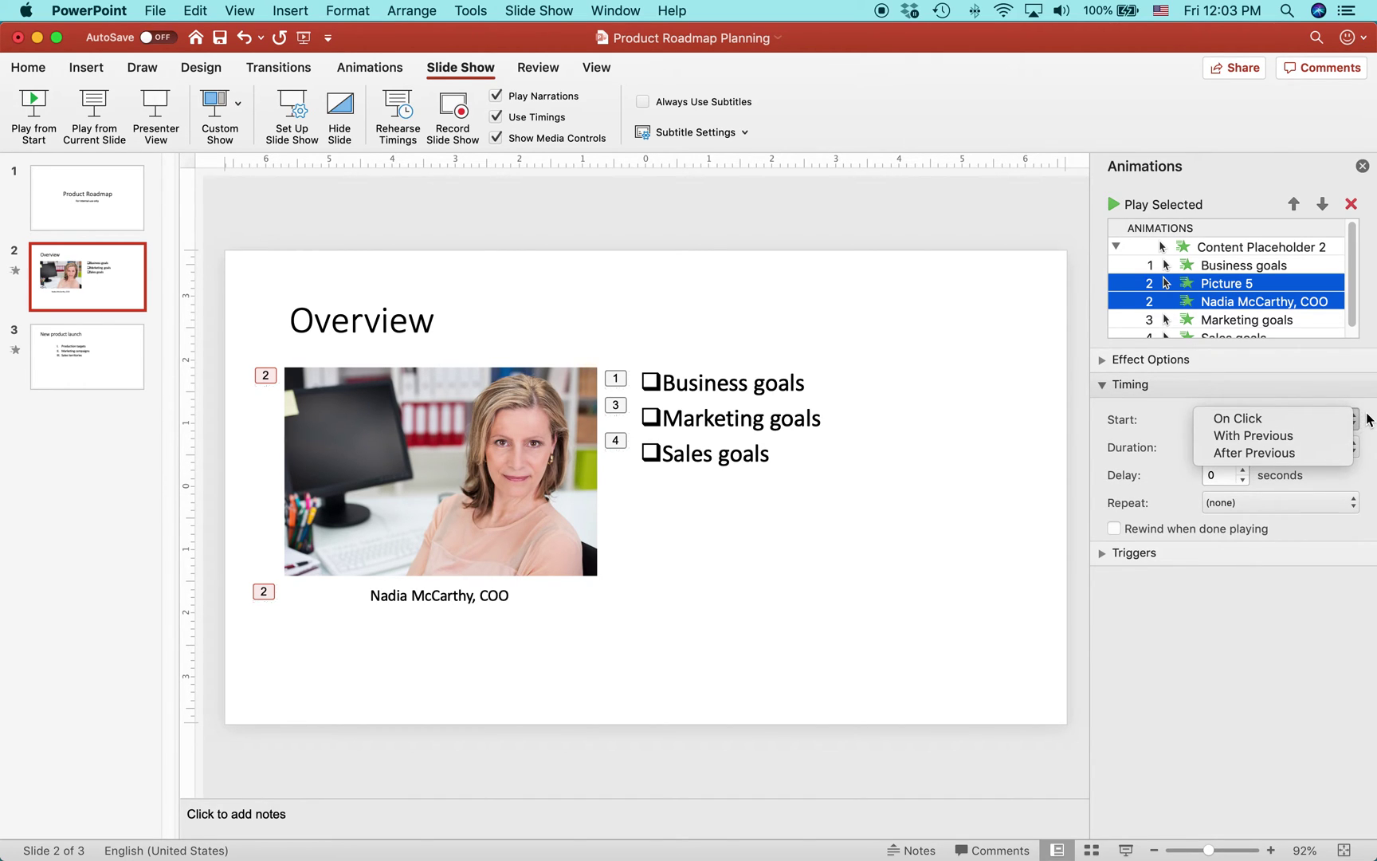
{"action": "left_click", "coordinate": [1364, 420]}
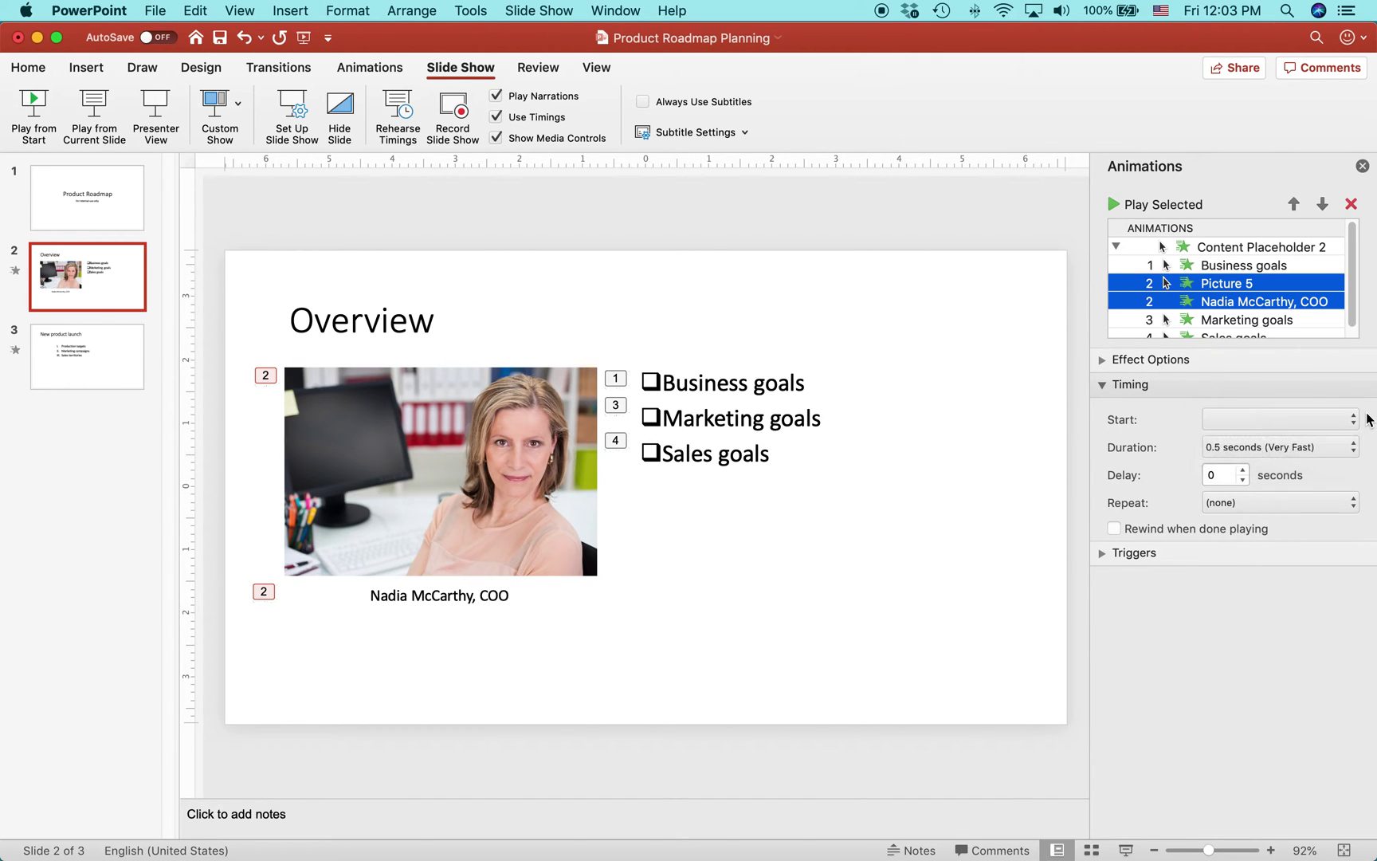
Set Picture 5 to start With Previous, then check the caption and Marketing goals timings.
{"action": "left_click", "coordinate": [1209, 285]}
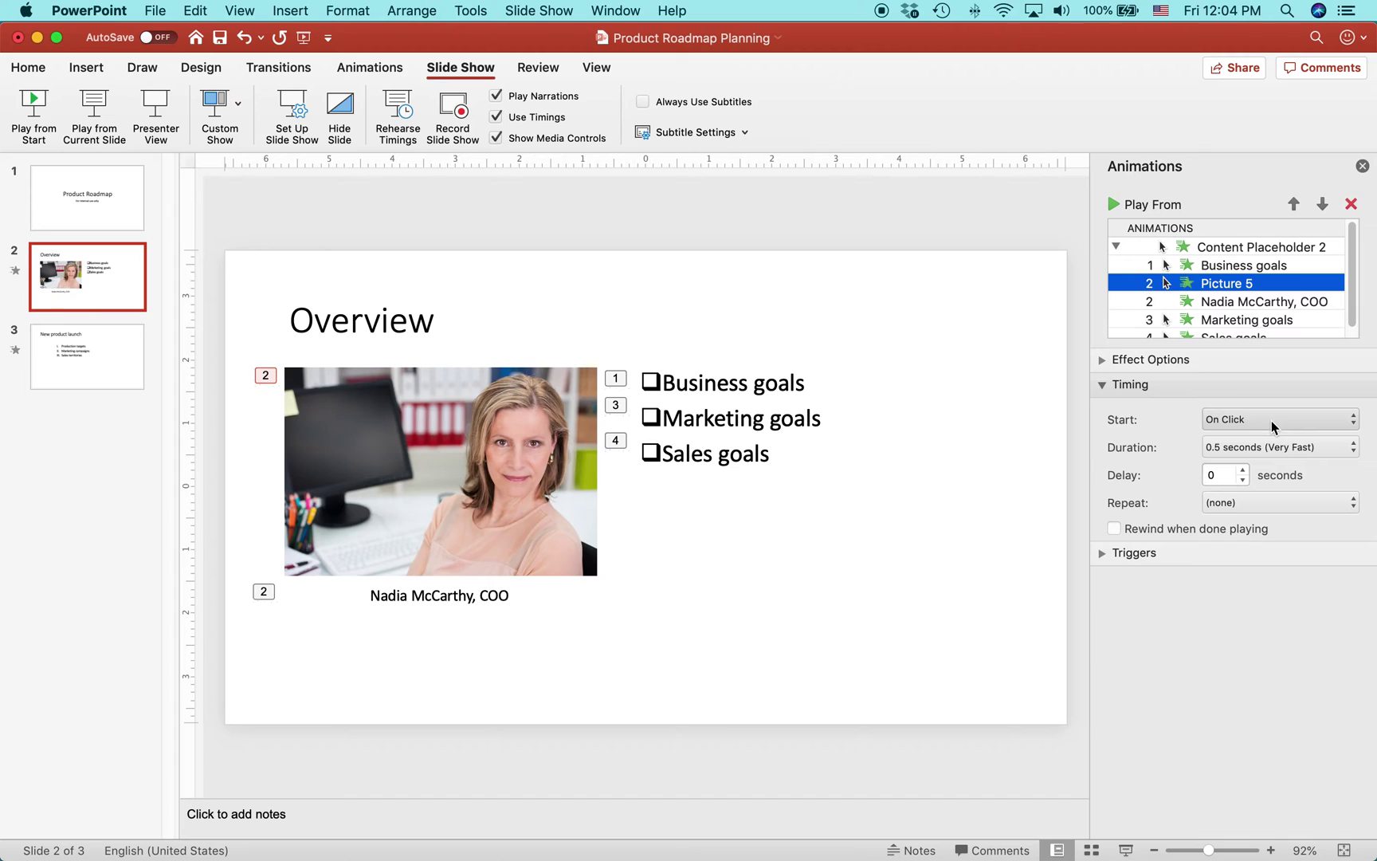
{"action": "left_click", "coordinate": [1354, 423]}
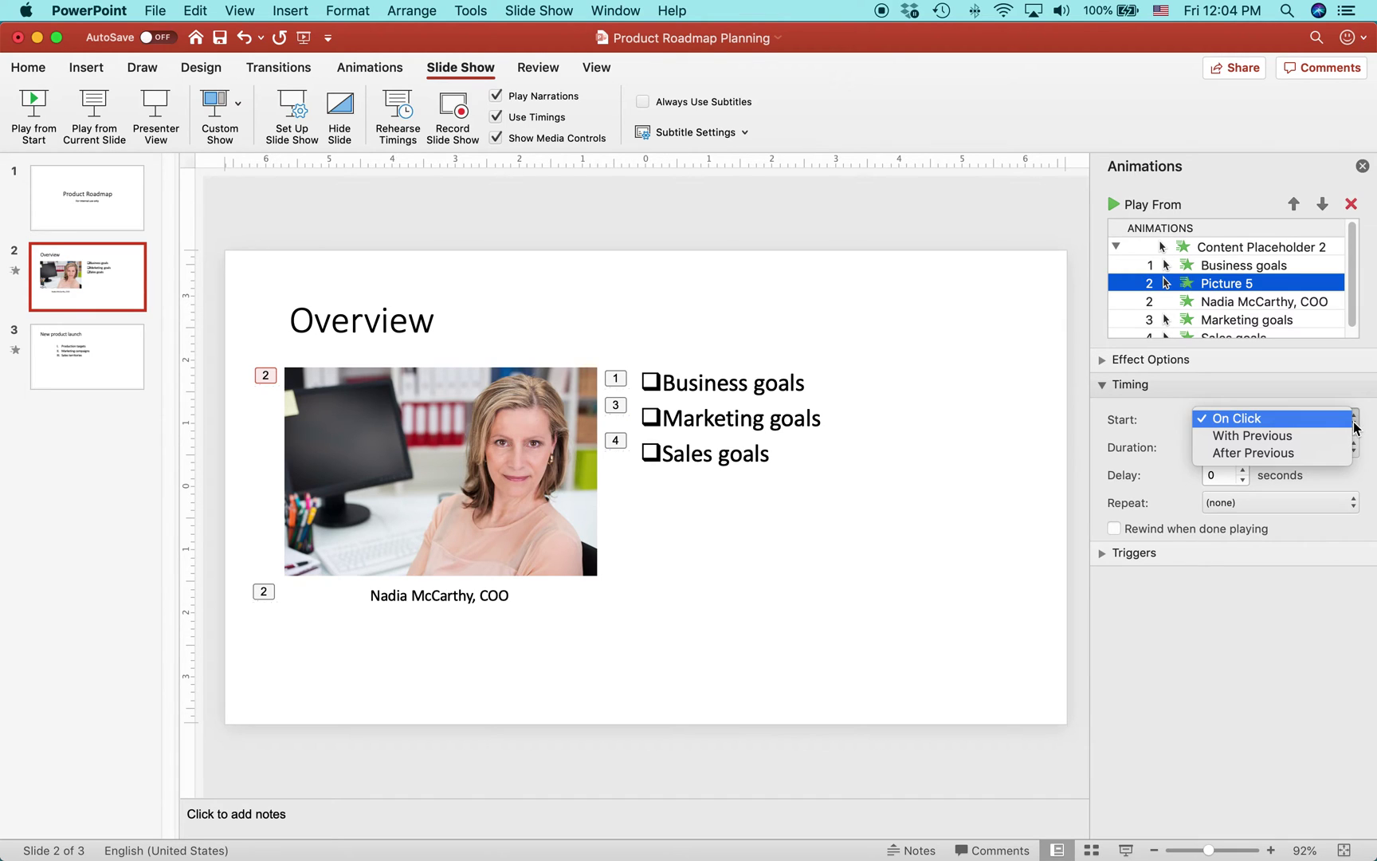
{"action": "left_click", "coordinate": [1339, 437]}
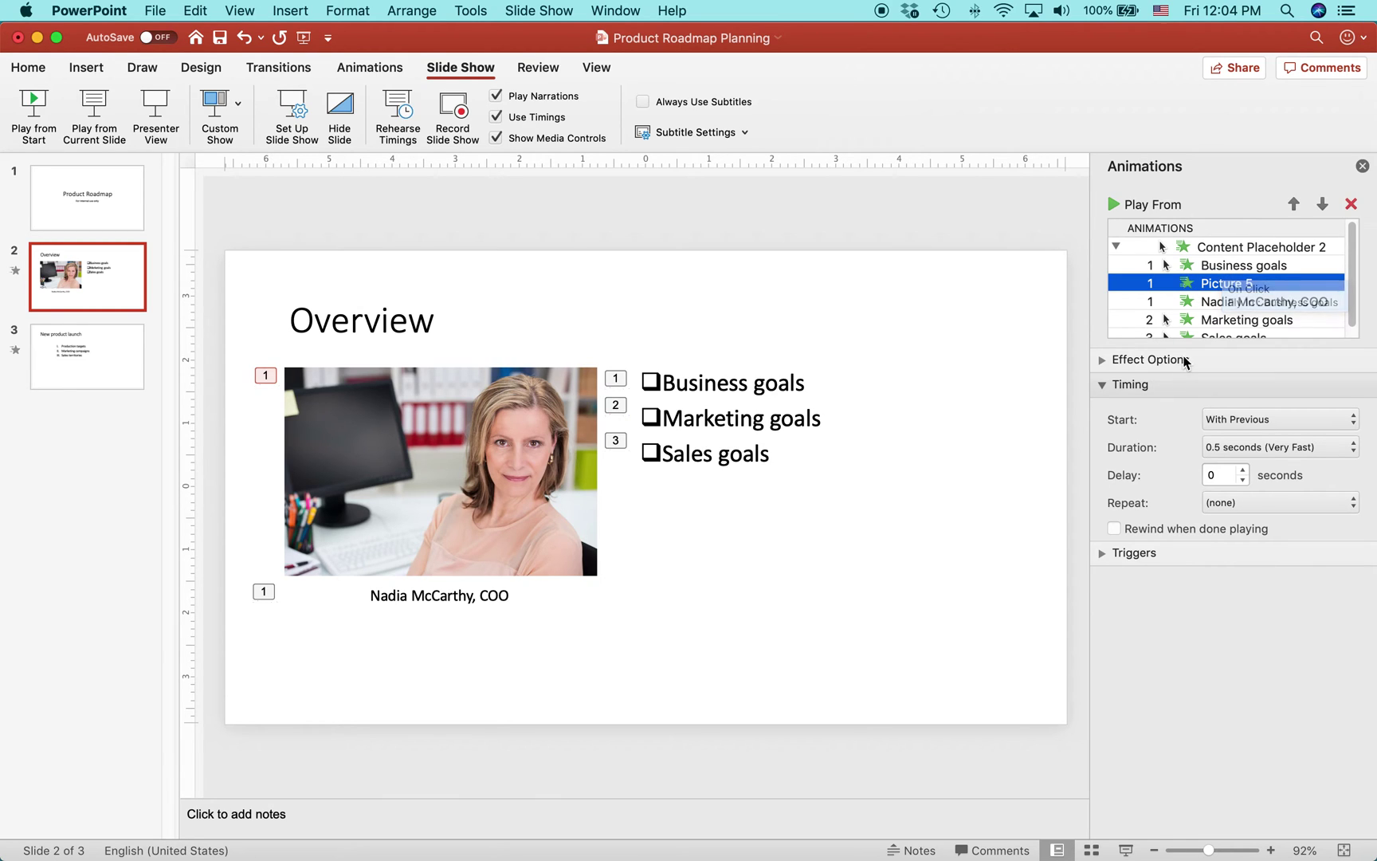
{"action": "left_click", "coordinate": [1219, 302]}
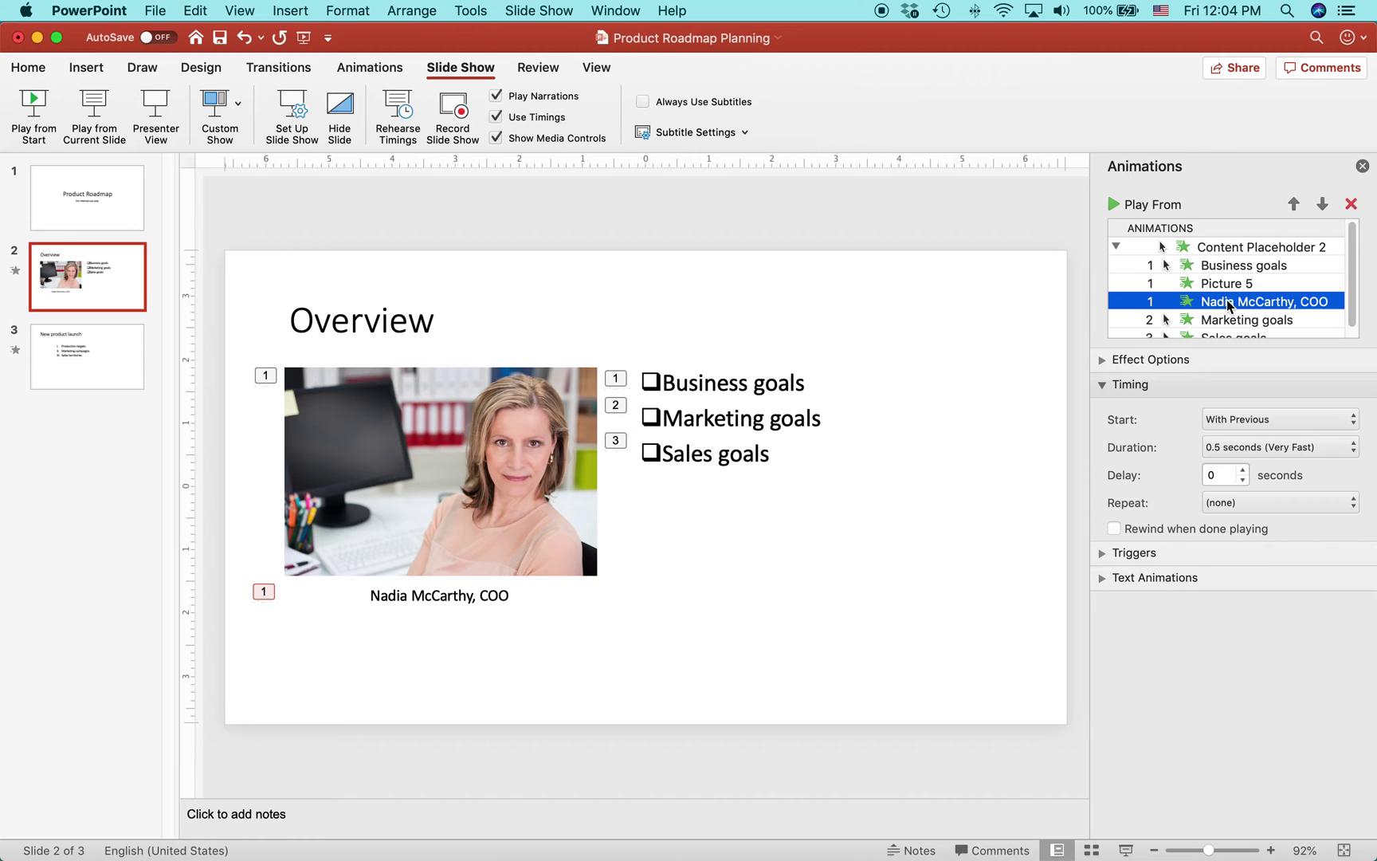
{"action": "left_click", "coordinate": [1234, 322]}
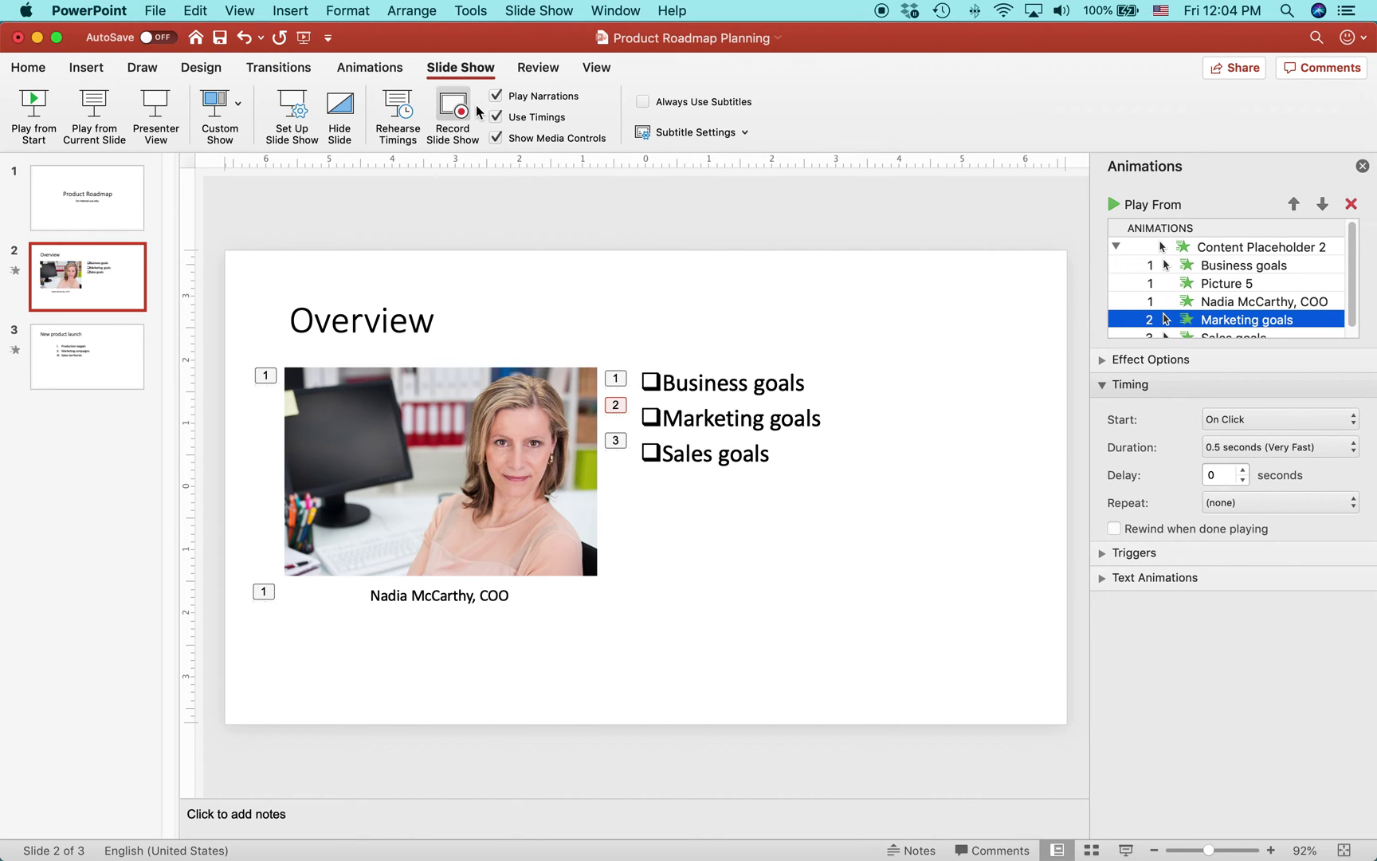
{"action": "left_click", "coordinate": [461, 68]}
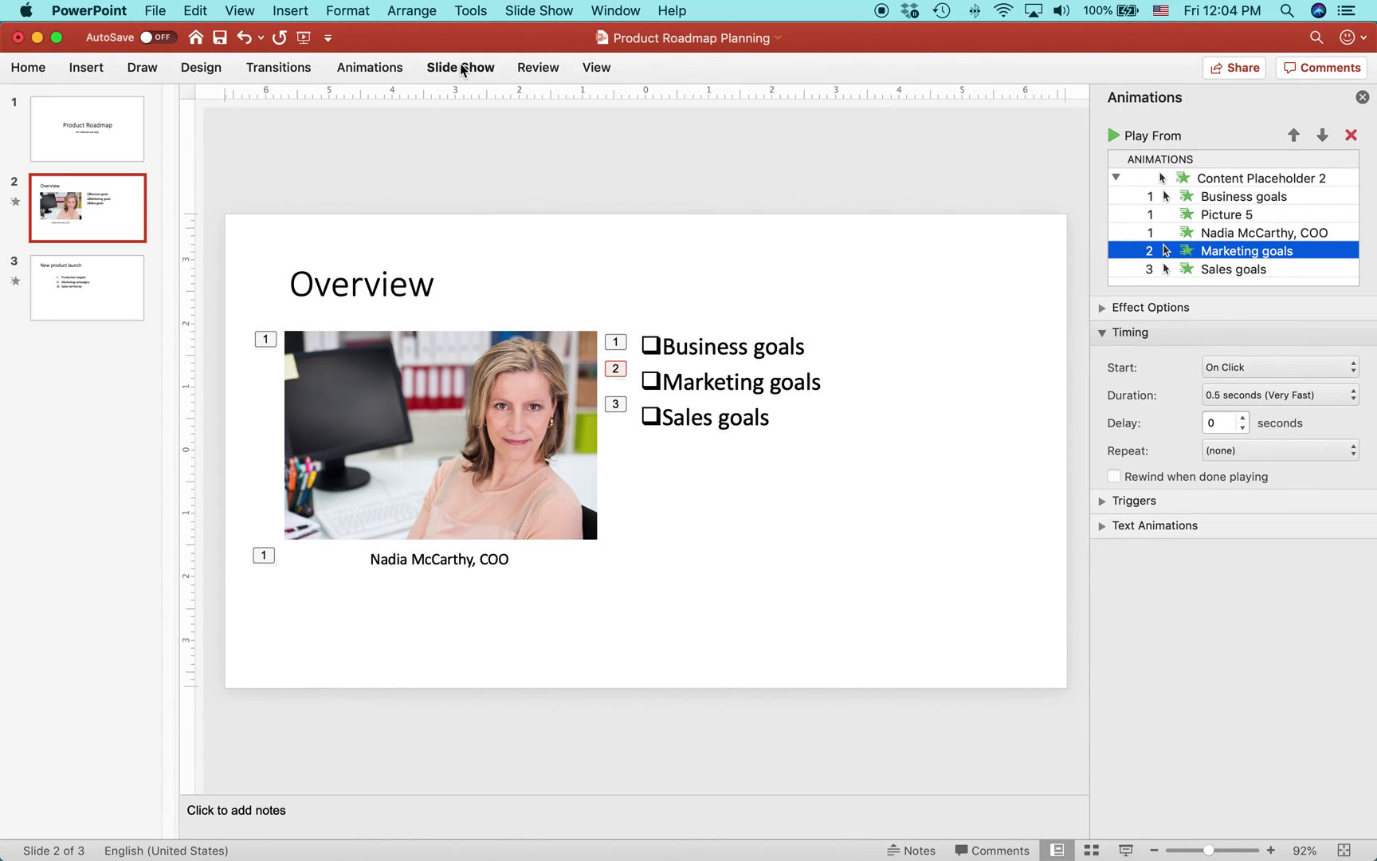
{"action": "left_click", "coordinate": [461, 67]}
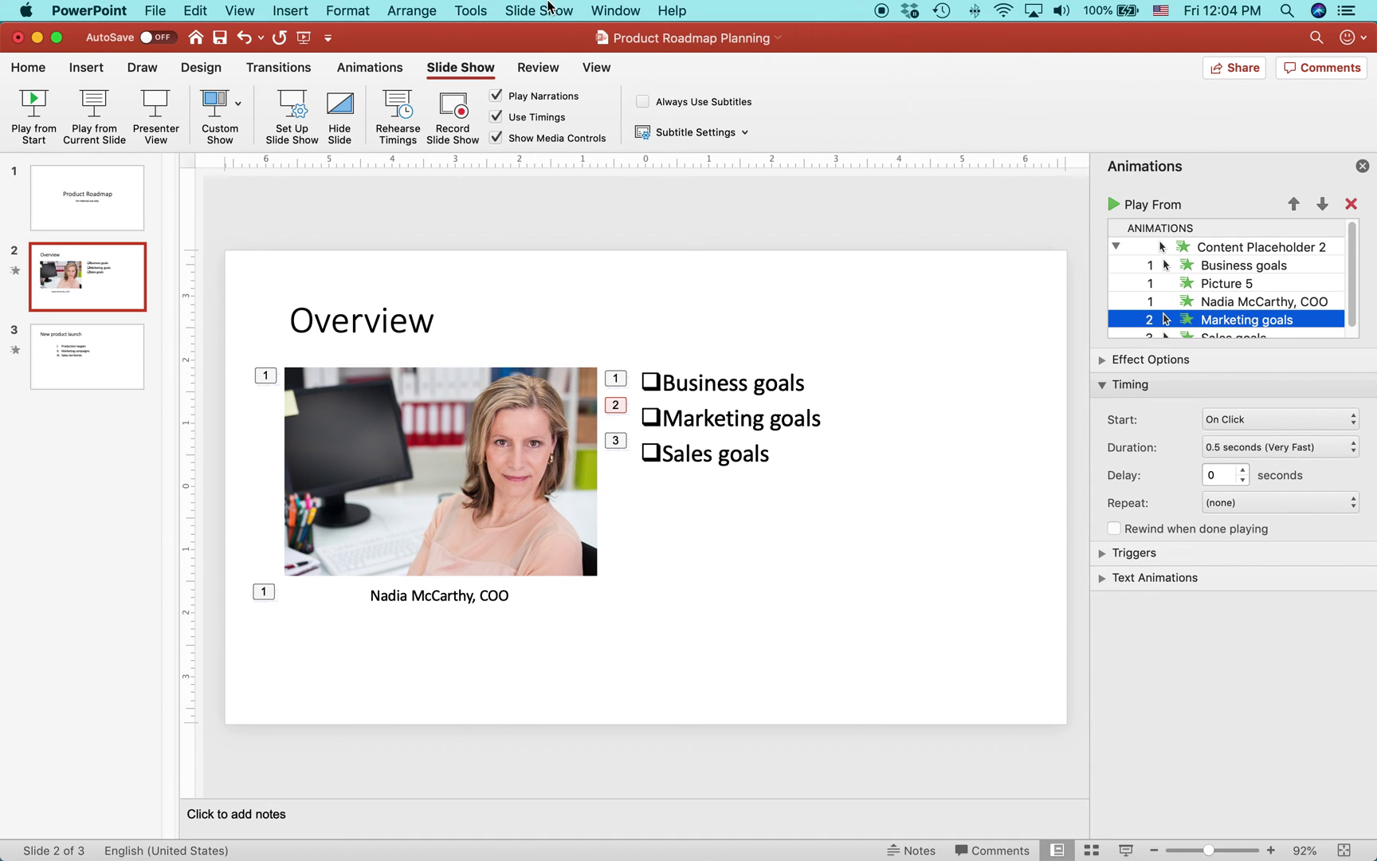
Move the Picture 5 and caption animations below Marketing goals in the Animation Pane.
{"action": "scroll", "coordinate": [1352, 317], "scroll_direction": "down", "scroll_amount": 1}
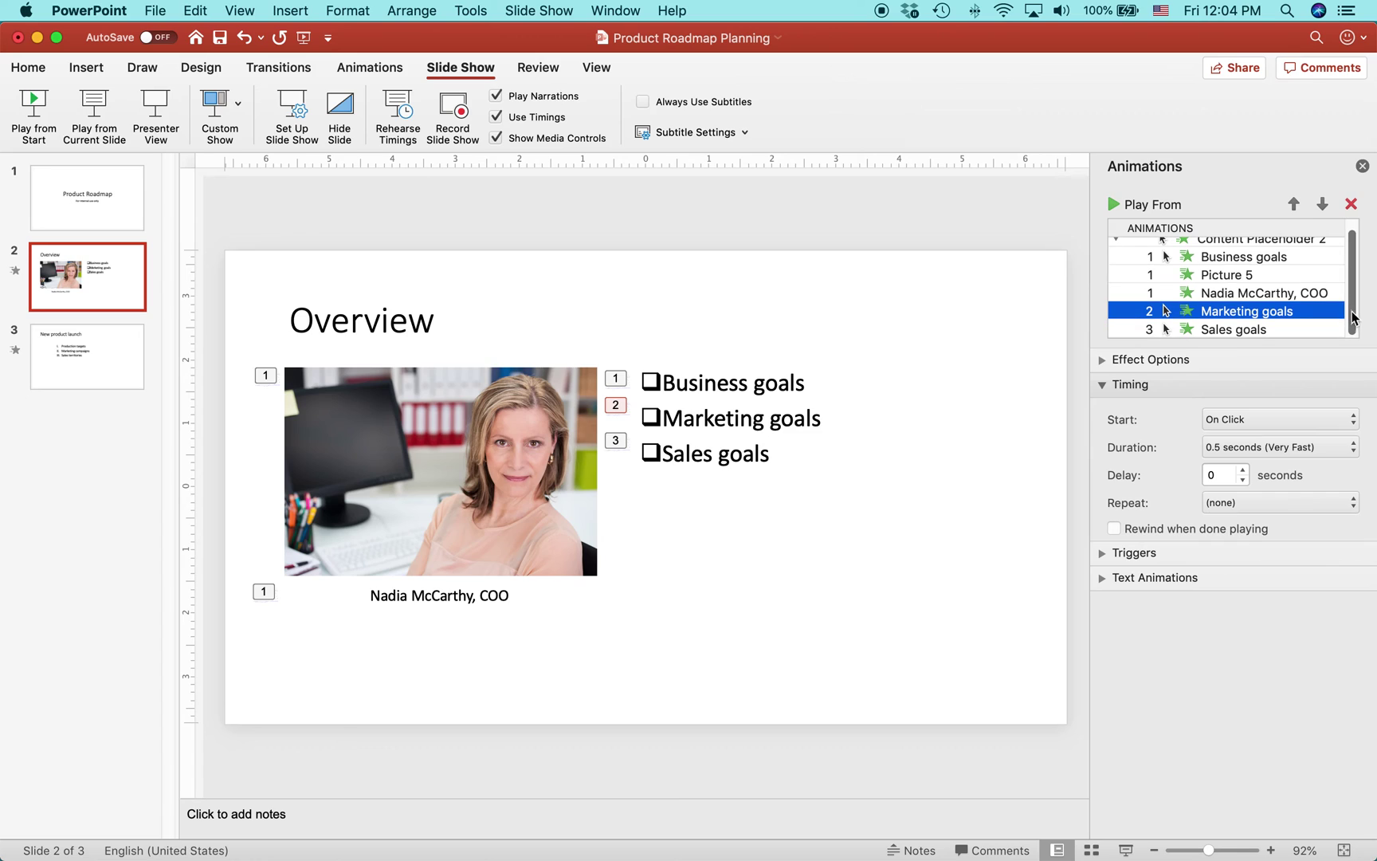
{"action": "left_click", "coordinate": [1213, 277]}
{"action": "key", "text": "shift+Down"}
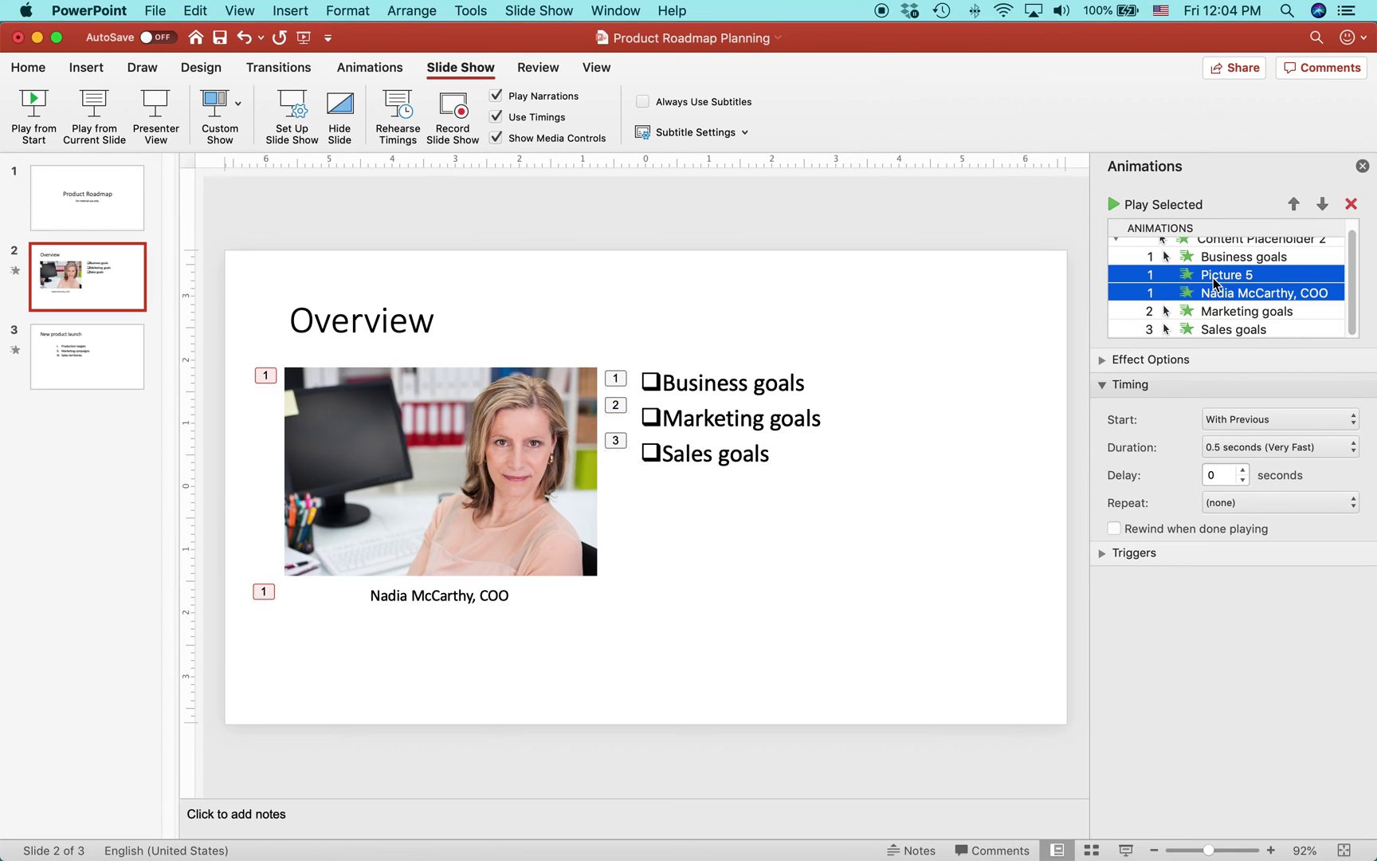
{"action": "left_click", "coordinate": [1165, 292]}
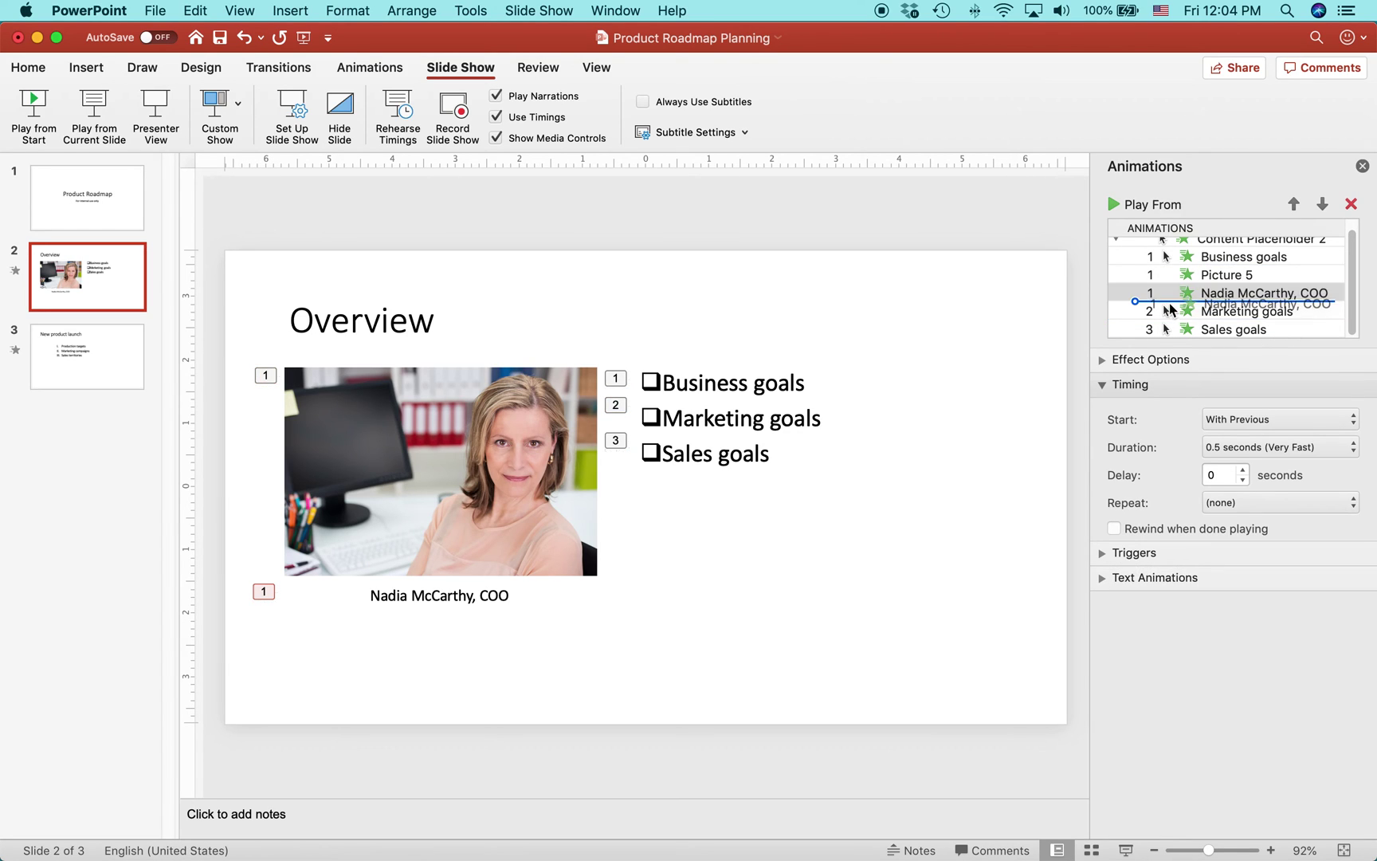
{"action": "left_click_drag", "start_coordinate": [1166, 292], "coordinate": [1193, 312]}
{"action": "left_click", "coordinate": [1169, 272]}
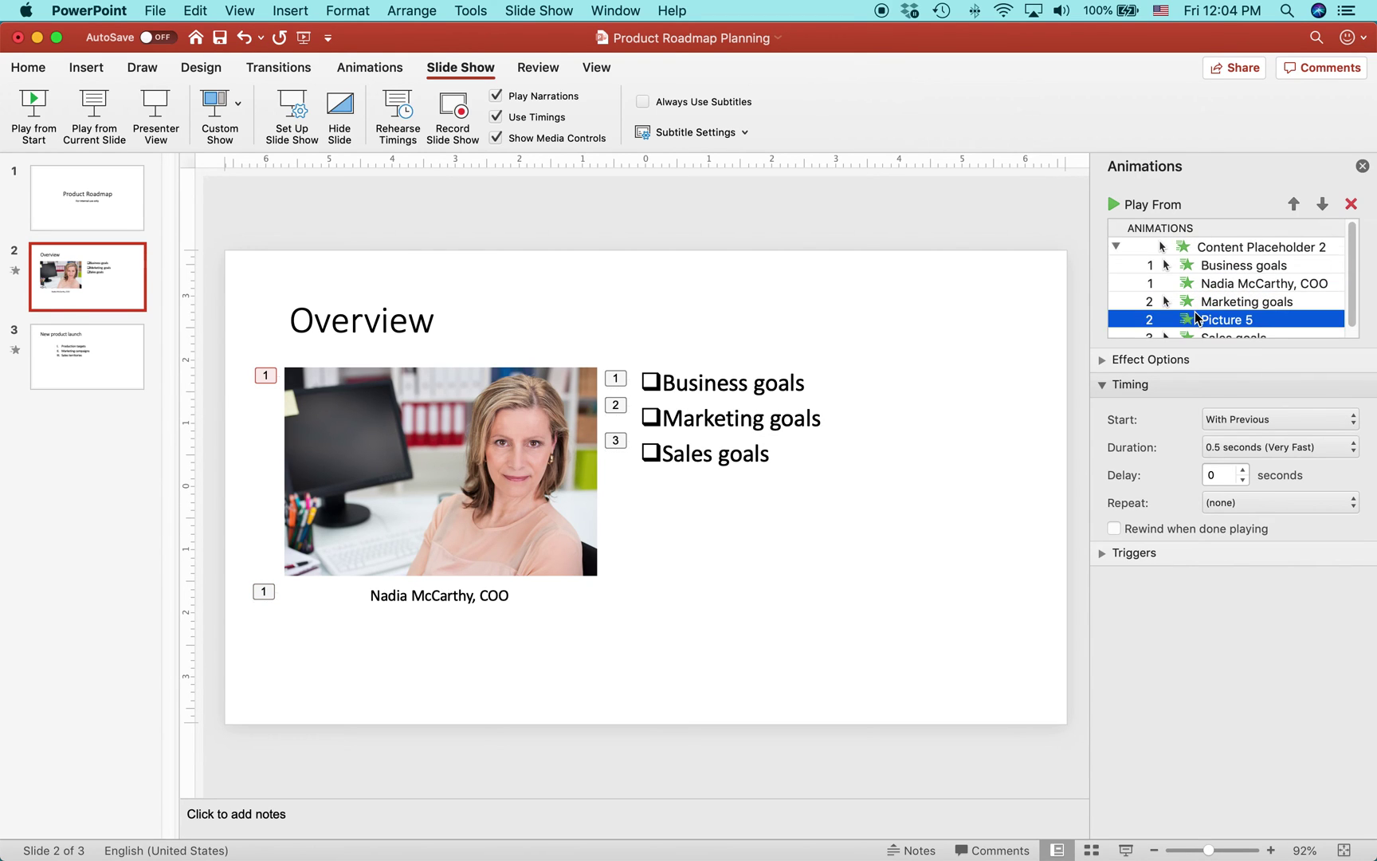
{"action": "left_click", "coordinate": [1203, 275]}
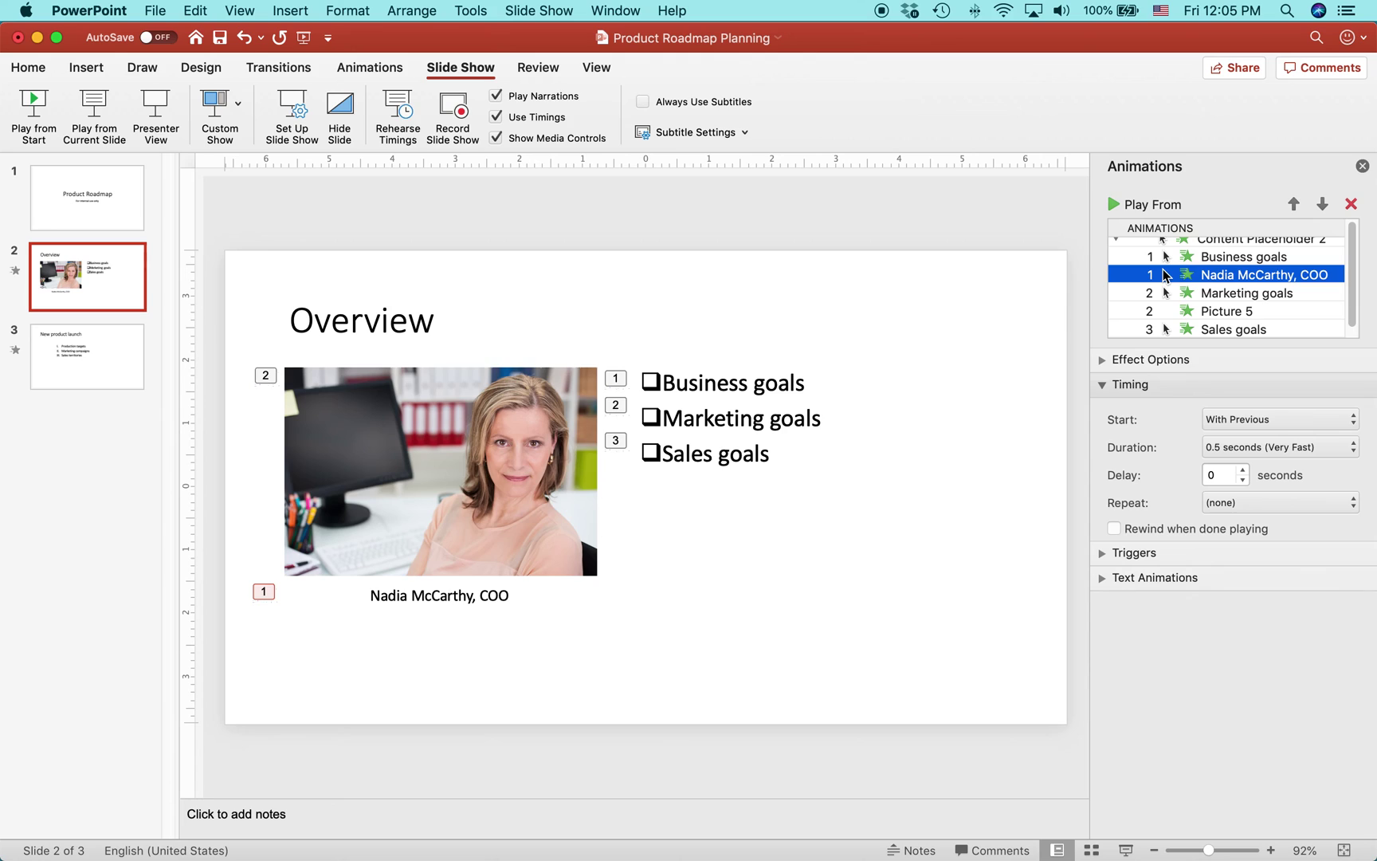
{"action": "left_click_drag", "start_coordinate": [1205, 276], "coordinate": [1189, 318]}
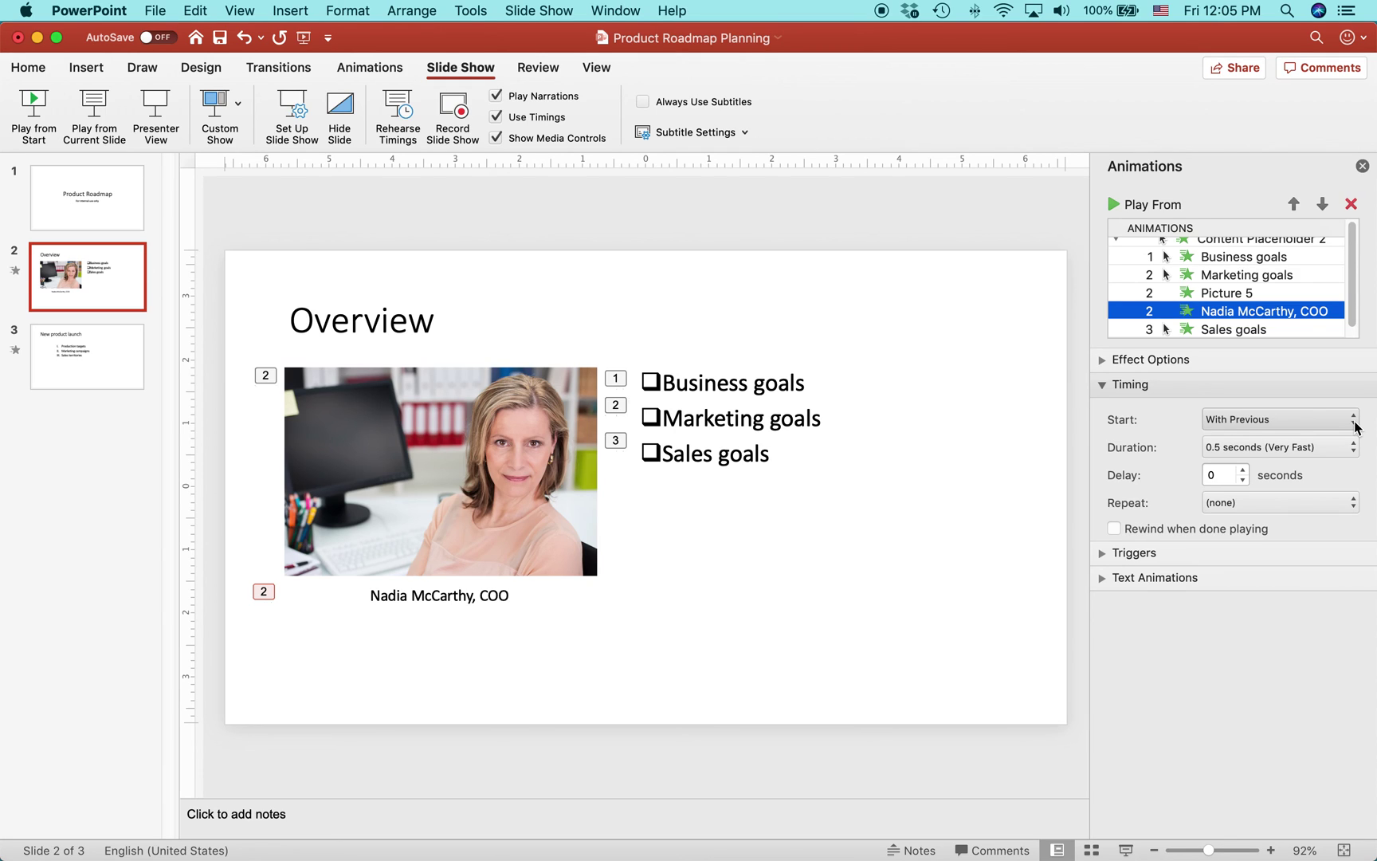
Confirm Picture 5 still starts With Previous, then switch back to Firefox.
{"action": "left_click", "coordinate": [1270, 331]}
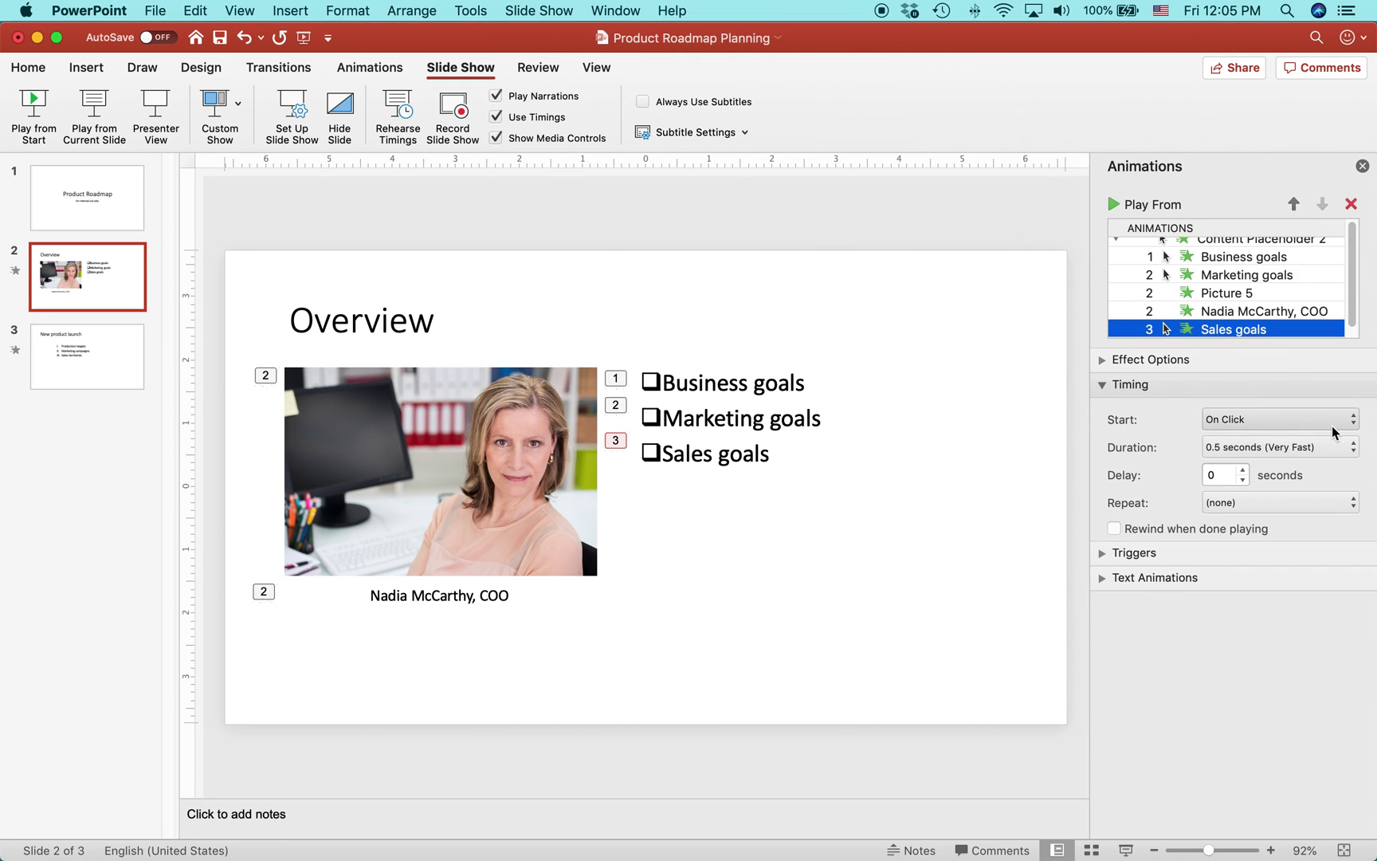
{"action": "left_click", "coordinate": [1233, 296]}
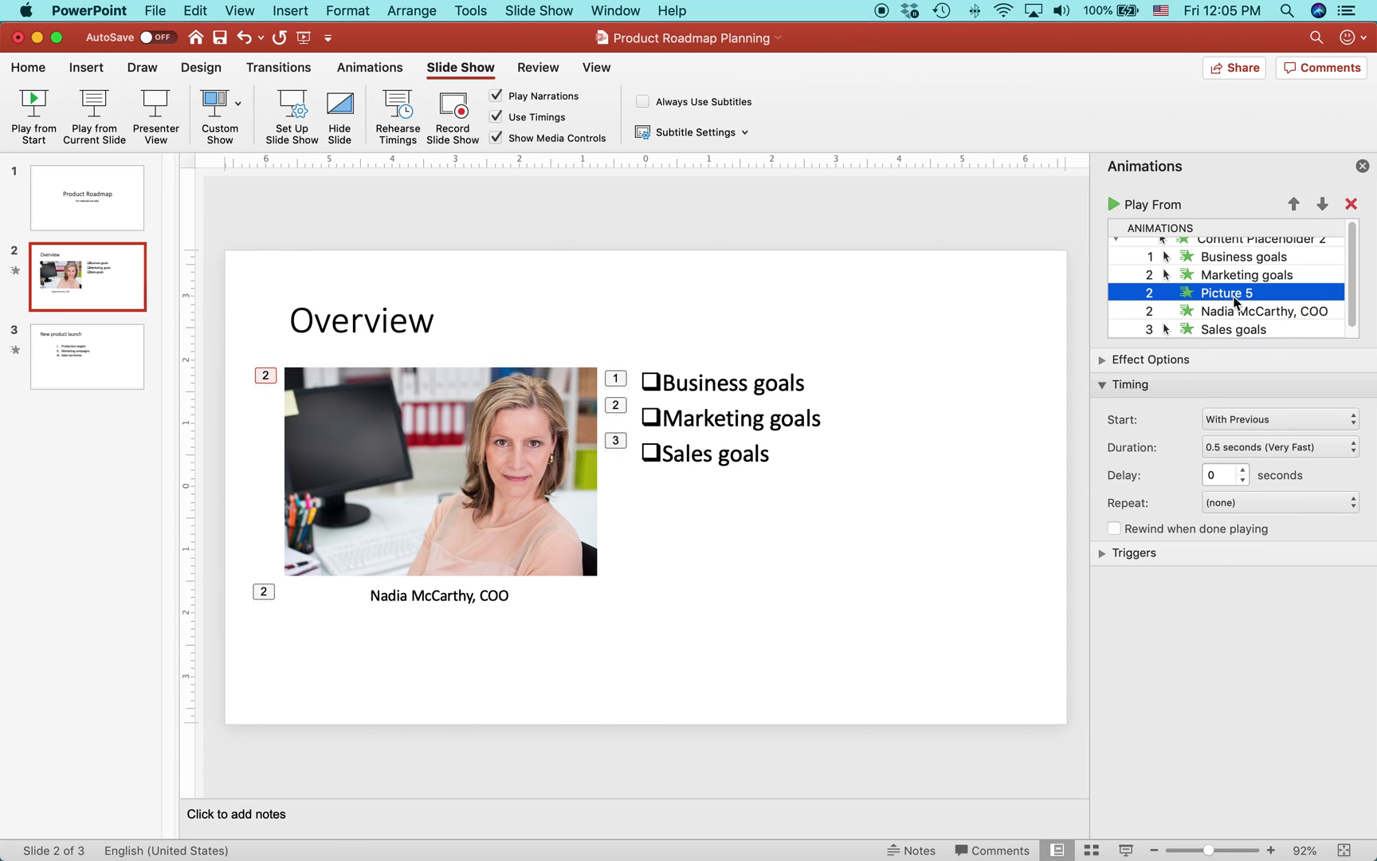
{"action": "left_click", "coordinate": [1354, 420]}
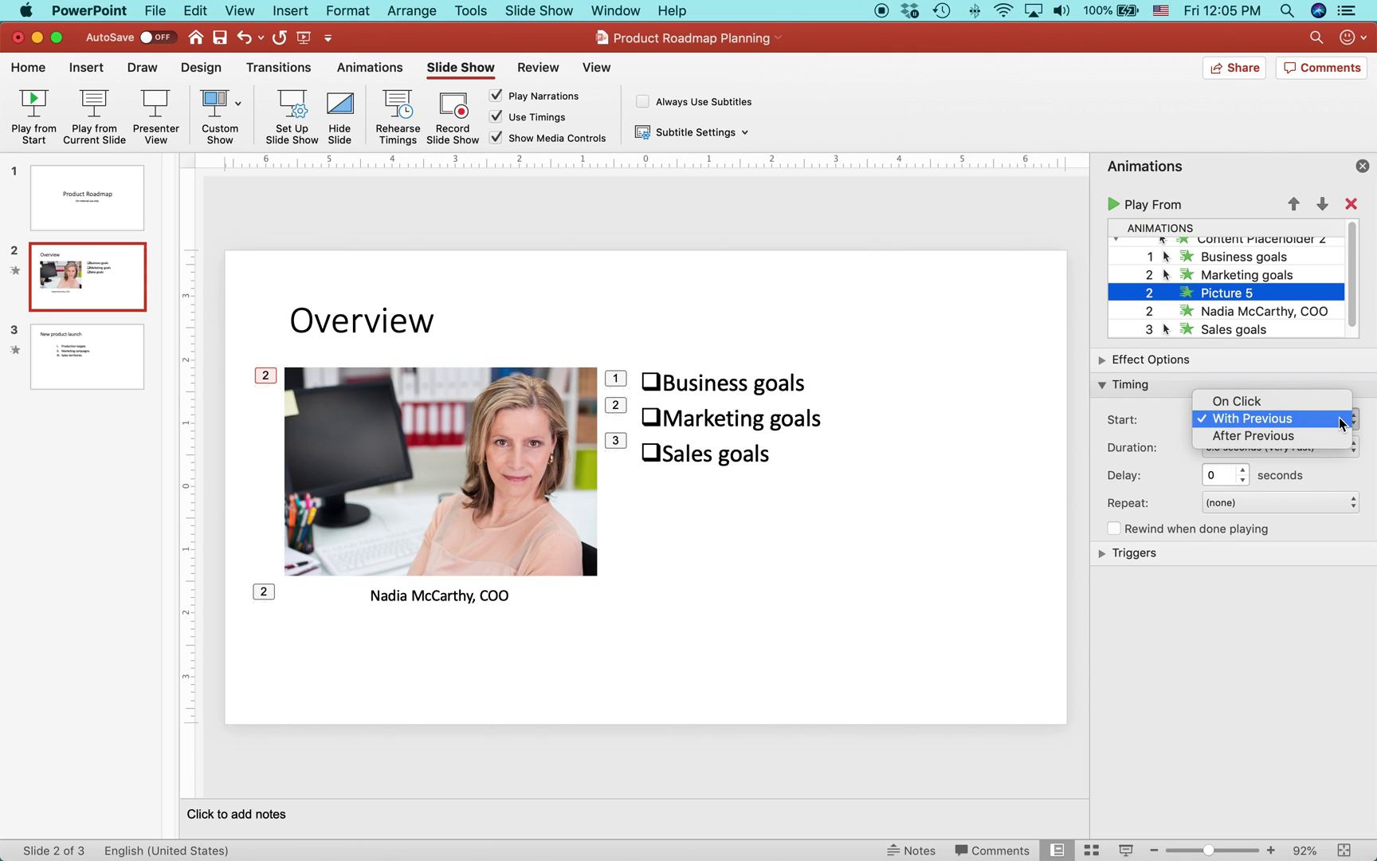
{"action": "left_click", "coordinate": [1367, 411]}
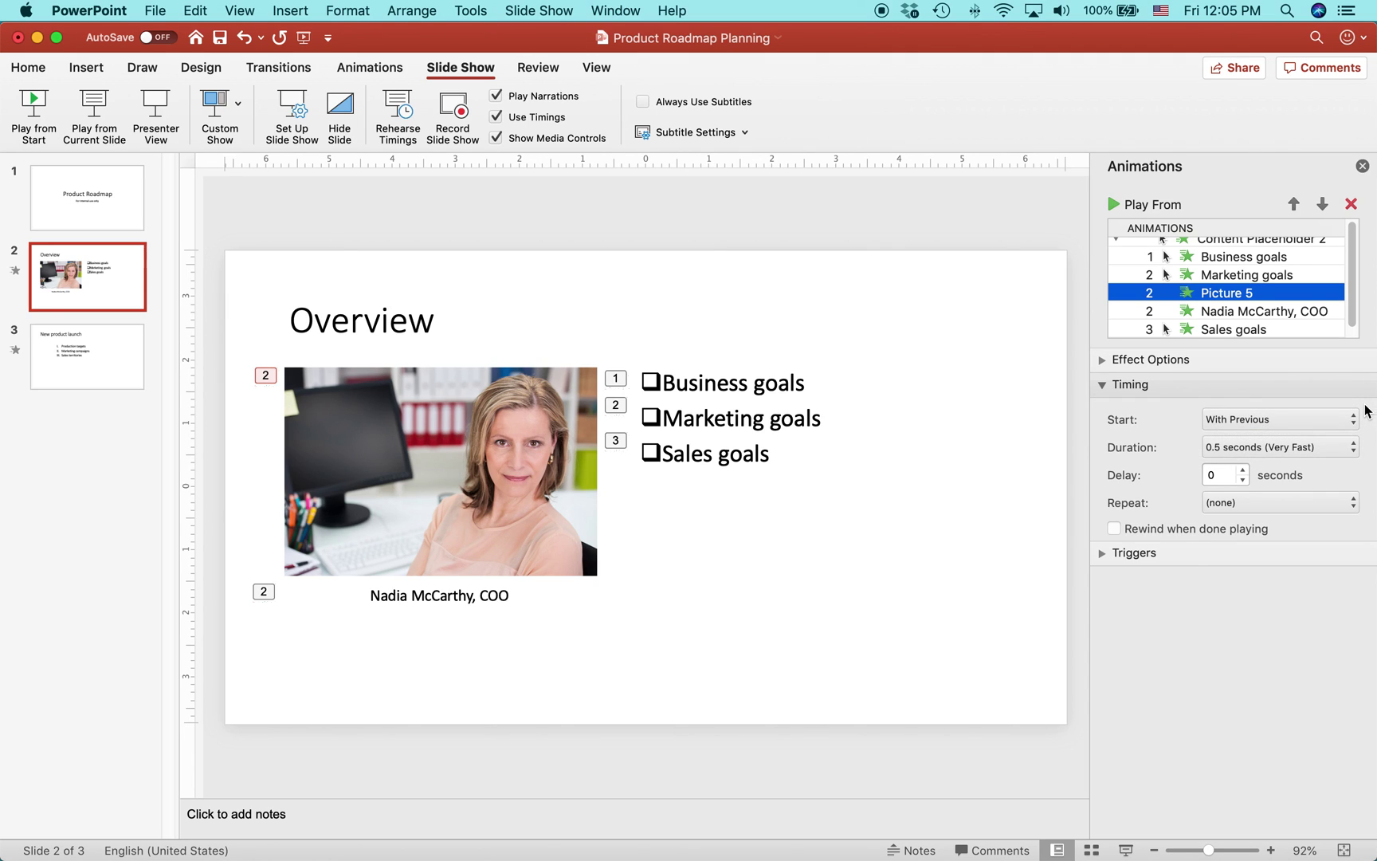
{"action": "key", "text": "super+Tab"}
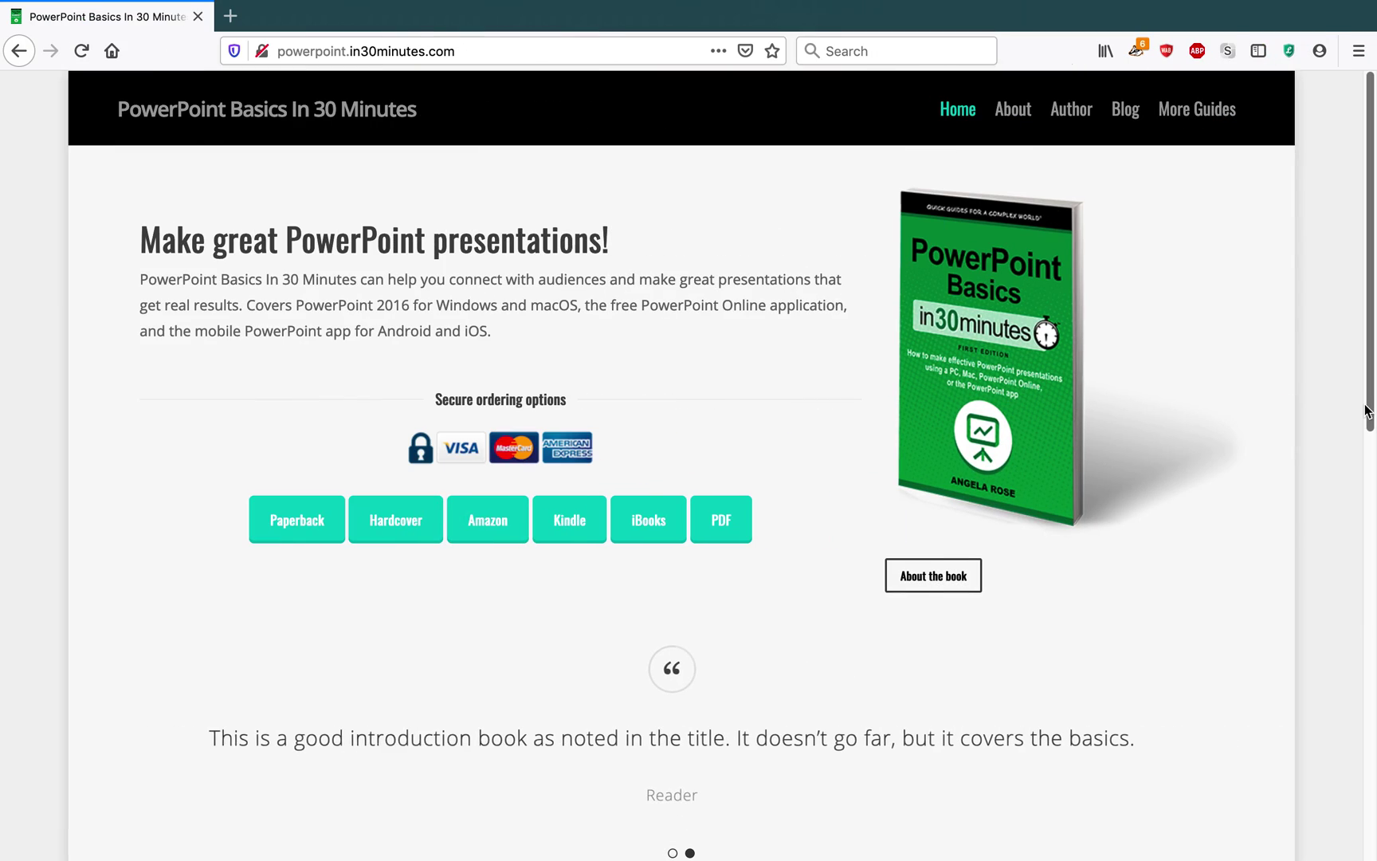